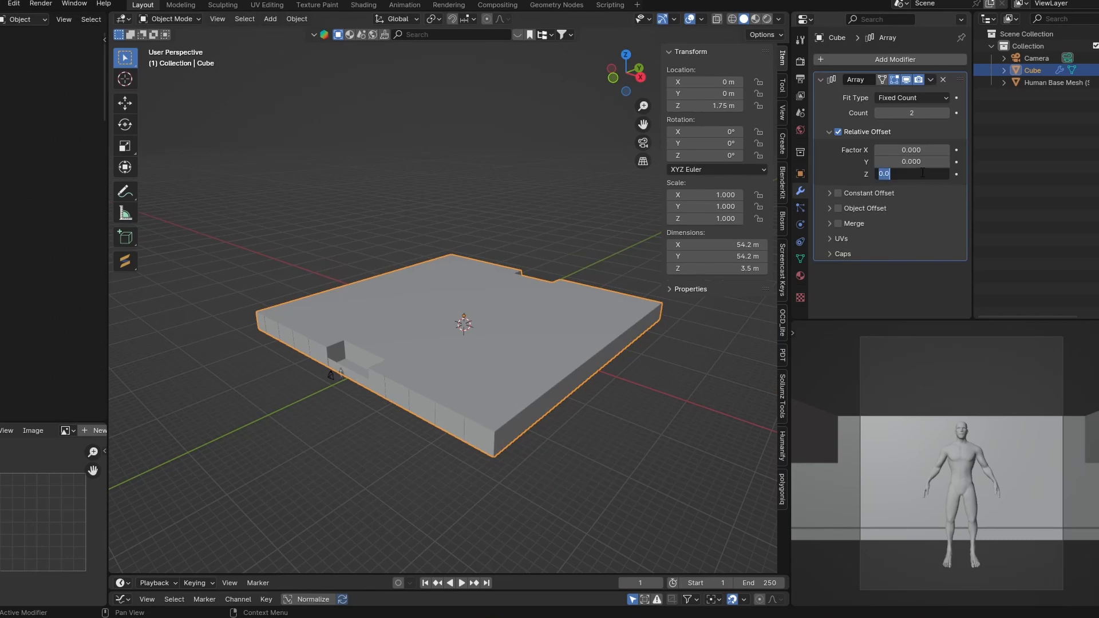
Set the Array modifier's relative Z offset factor to 1 on the slab
{"action": "type", "text": "1"}
{"action": "key", "text": "Return"}
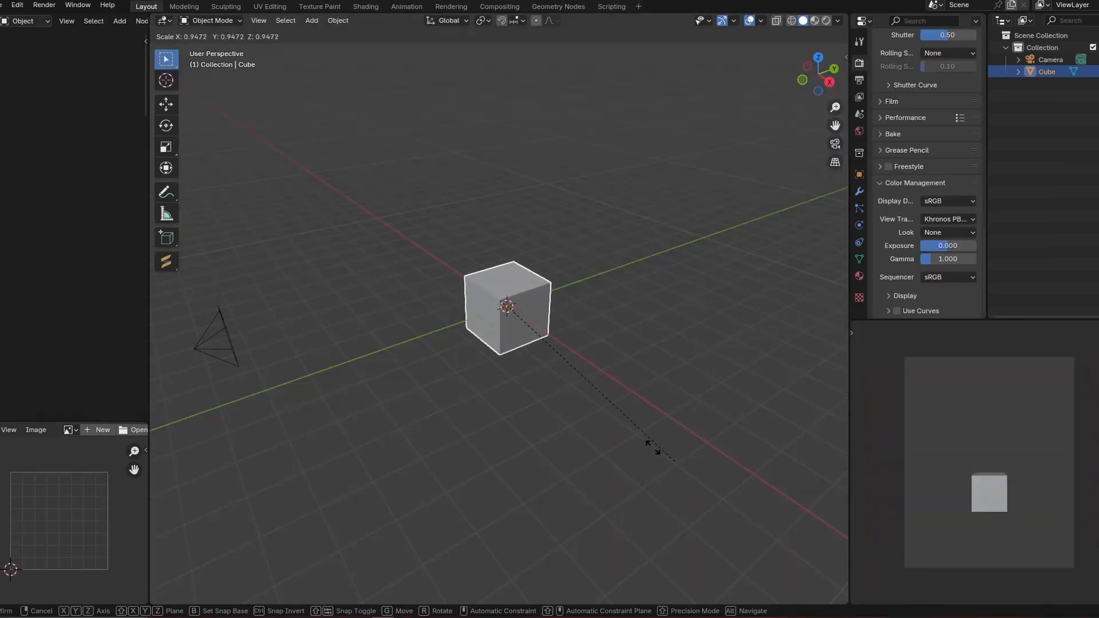
Scale up the cube and try a single-segment bevel of about 1.39 m on its upper edge
{"action": "key", "text": "s"}
{"action": "left_click", "coordinate": [769, 528]}
{"action": "key", "text": "Tab"}
{"action": "left_click", "coordinate": [463, 272]}
{"action": "key", "text": "ctrl+b"}
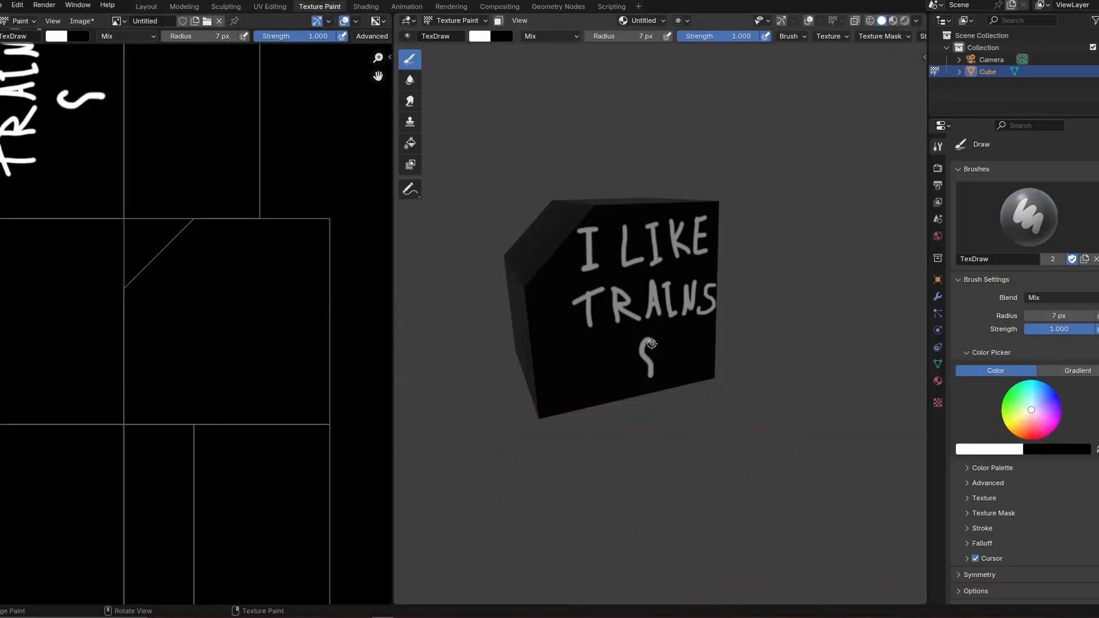
{"action": "key", "text": "ctrl+z"}
{"action": "mouse_move", "coordinate": [650, 338]}
{"action": "left_mouse_down"}
{"action": "mouse_move", "coordinate": [633, 350]}
{"action": "mouse_move", "coordinate": [644, 380]}
{"action": "left_mouse_up"}
{"action": "mouse_move", "coordinate": [653, 339]}
{"action": "left_mouse_down"}
{"action": "mouse_move", "coordinate": [674, 351]}
{"action": "mouse_move", "coordinate": [642, 383]}
{"action": "left_mouse_up"}
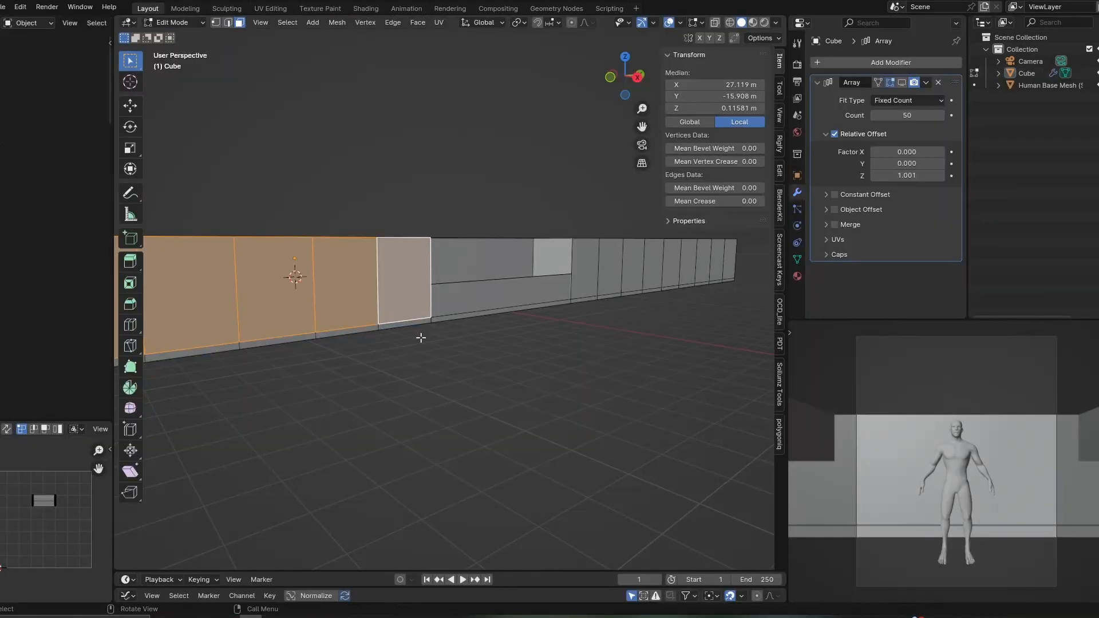
Extend the face selection on the slab's side to the narrow strip of faces beneath the selected wall panels
{"action": "mouse_move", "coordinate": [294, 275]}
{"action": "left_mouse_down"}
{"action": "mouse_move", "coordinate": [401, 263]}
{"action": "mouse_move", "coordinate": [464, 334]}
{"action": "left_mouse_up"}
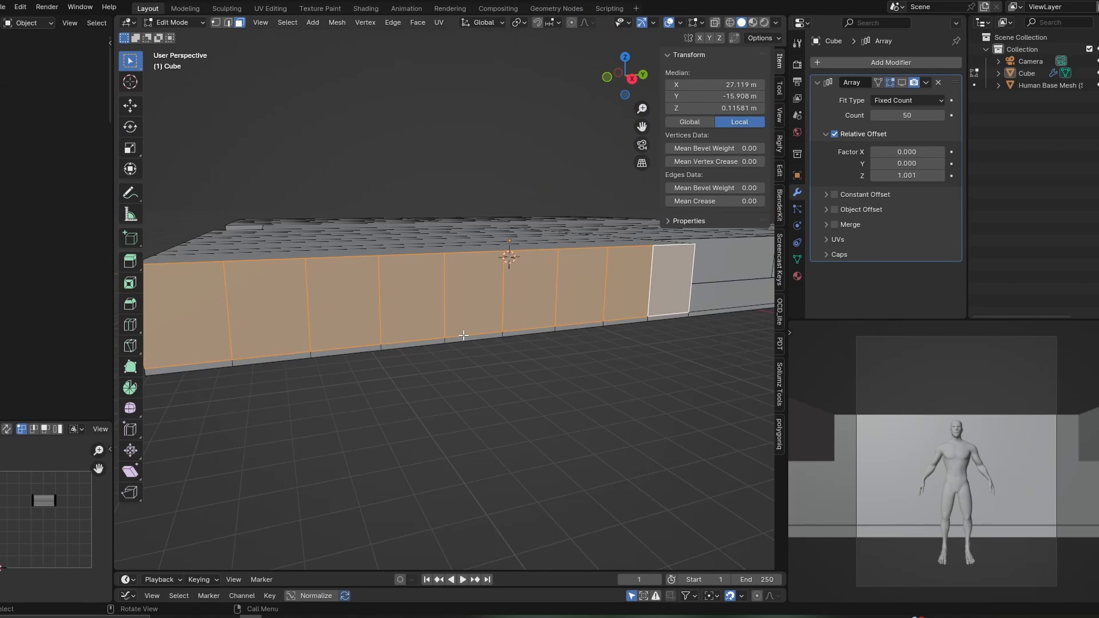
{"action": "left_click", "coordinate": [205, 367], "text": "shift"}
{"action": "left_click", "coordinate": [294, 359], "text": "shift"}
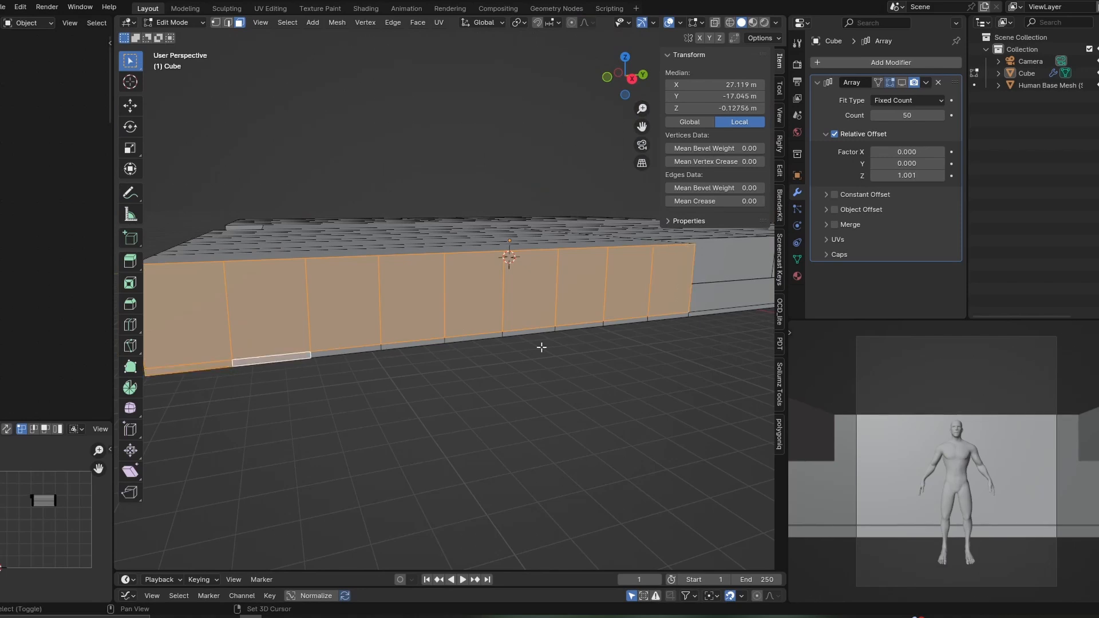
{"action": "left_click", "coordinate": [669, 317], "text": "ctrl"}
{"action": "left_click_drag", "start_coordinate": [680, 347], "coordinate": [524, 412]}
{"action": "left_click", "coordinate": [669, 318], "text": "ctrl"}
{"action": "left_click_drag", "start_coordinate": [680, 347], "coordinate": [472, 365]}
Select the wall face directly beside the recessed opening in the slab's side
{"action": "scroll", "coordinate": [501, 359], "scroll_direction": "up", "scroll_amount": 2}
{"action": "key", "text": "alt+z"}
{"action": "key", "text": "alt+z"}
{"action": "left_click", "coordinate": [511, 351]}
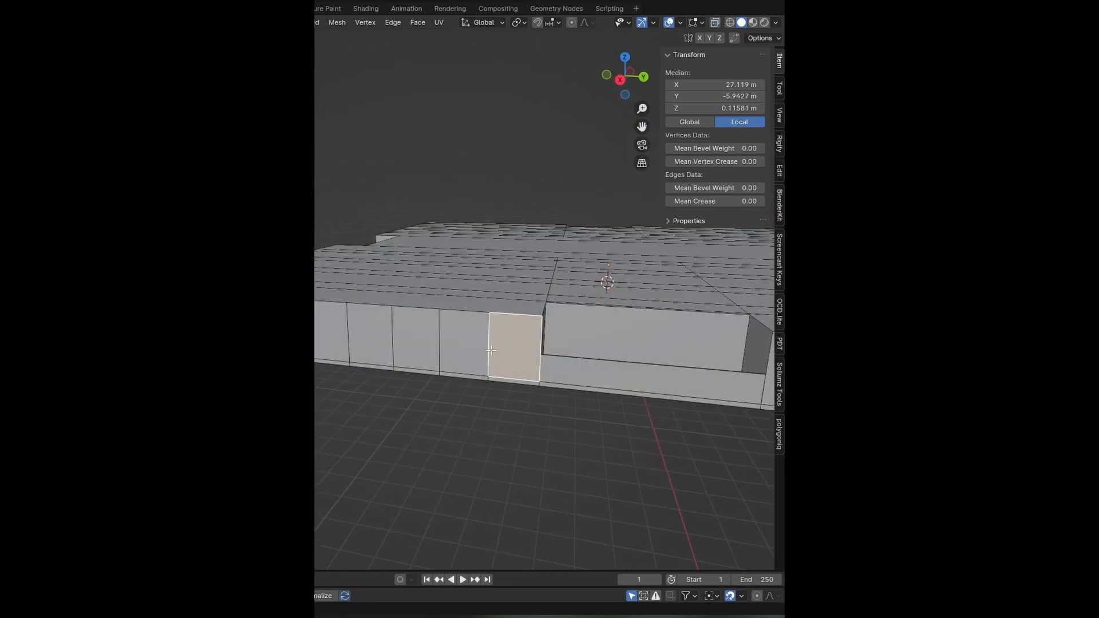
{"action": "left_click", "coordinate": [172, 320], "text": "ctrl"}
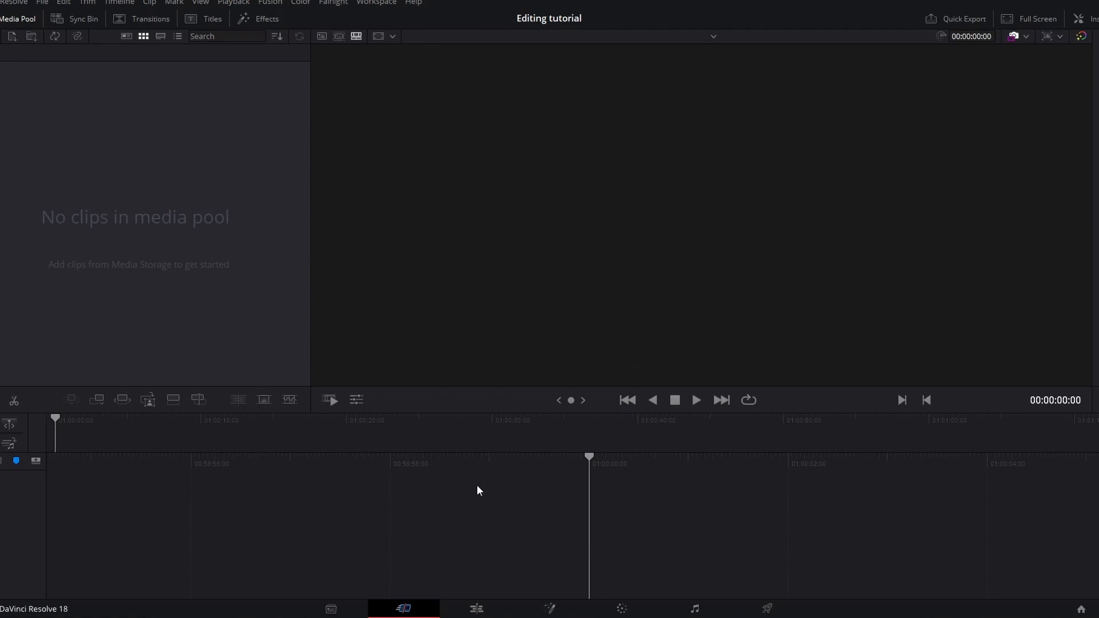
In DaVinci Resolve's Edit page, create a vertical 1080 x 1920 timeline at 24 fps with its own format instead of the project settings
{"action": "left_click", "coordinate": [490, 616]}
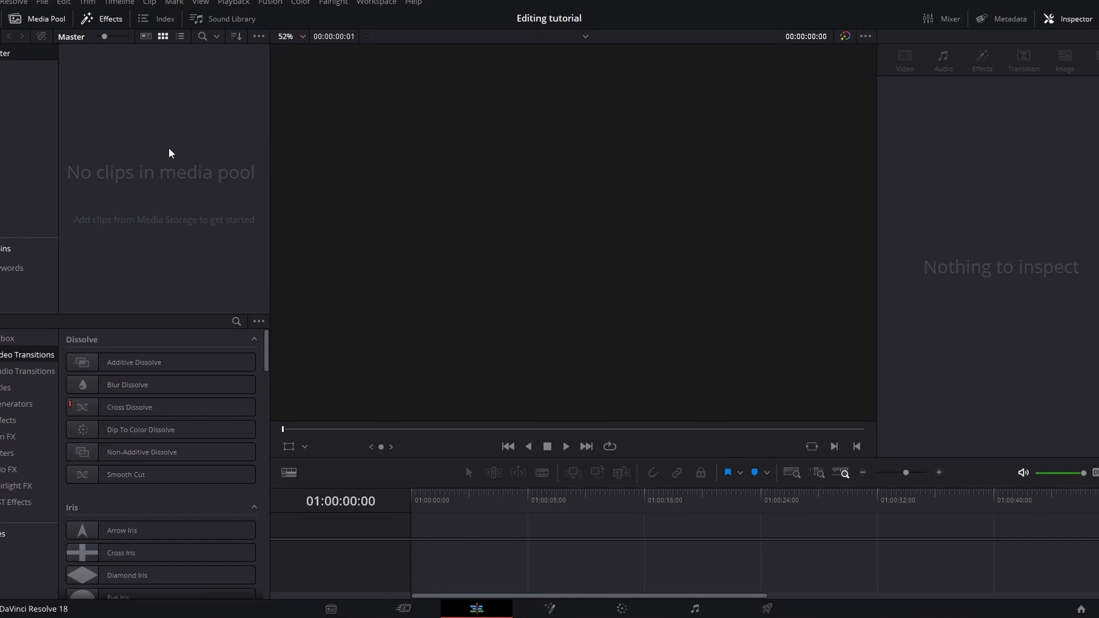
{"action": "right_click", "coordinate": [139, 103]}
{"action": "mouse_move", "coordinate": [156, 107]}
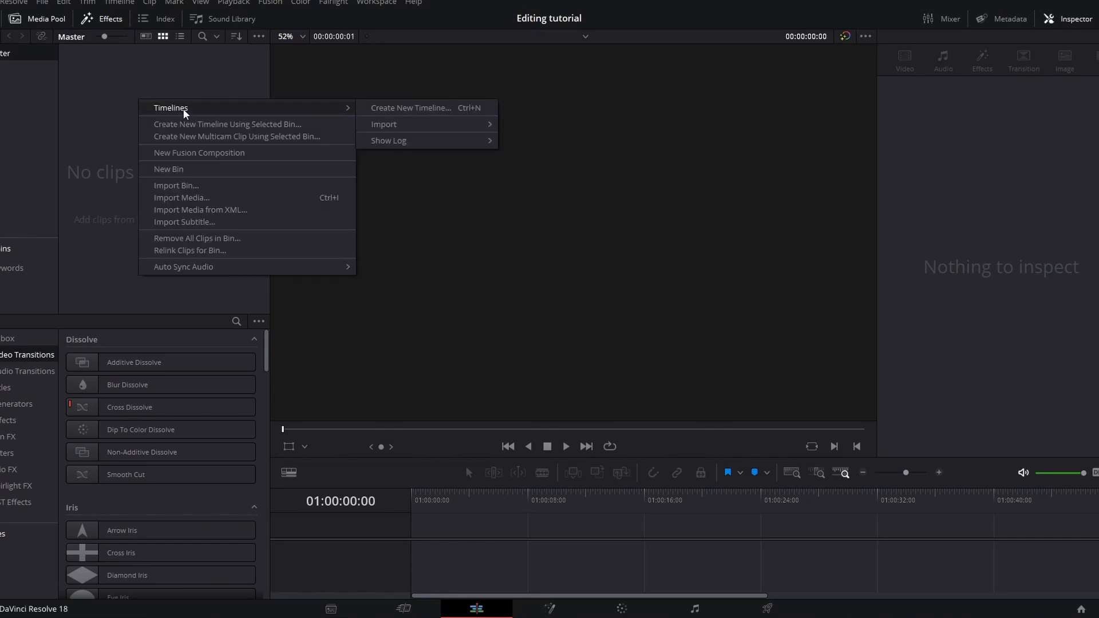
{"action": "left_click", "coordinate": [441, 111]}
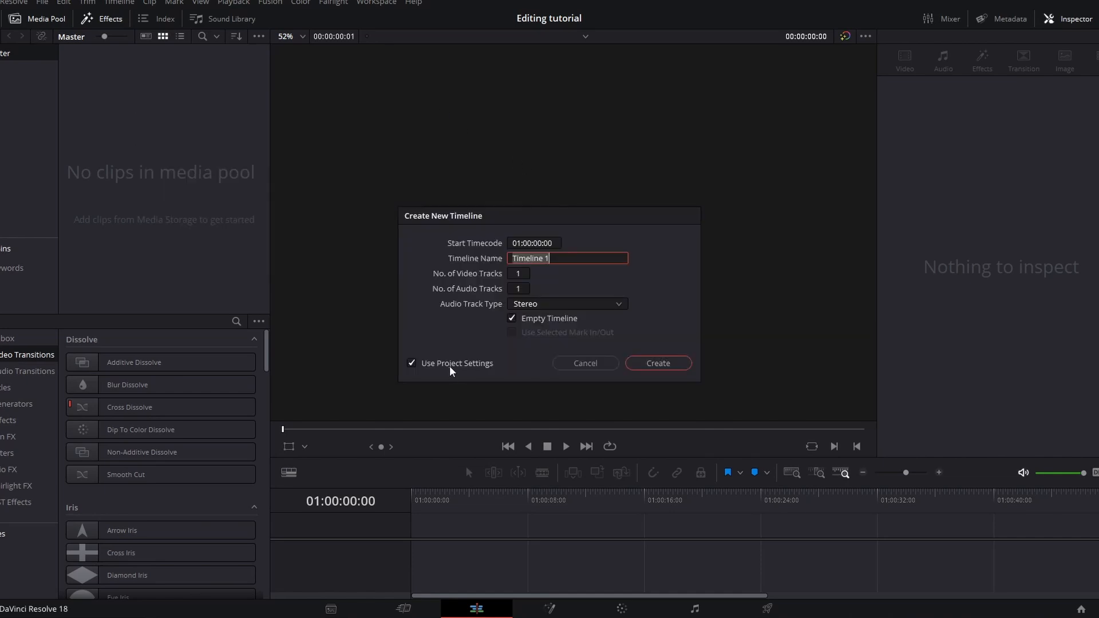
{"action": "left_click", "coordinate": [451, 367]}
{"action": "left_click", "coordinate": [516, 245]}
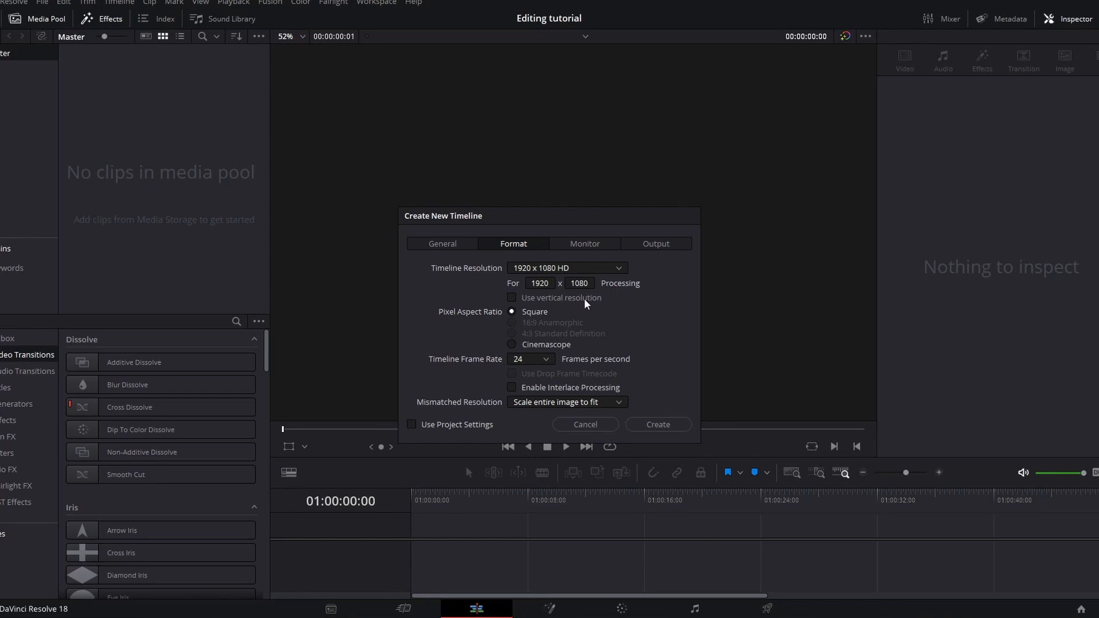
{"action": "left_click", "coordinate": [667, 424]}
Import underwater temple.mp4 from the OBS folder in File Explorer into the media pool
{"action": "scroll", "coordinate": [606, 245], "scroll_direction": "down", "scroll_amount": 4}
{"action": "scroll", "coordinate": [604, 246], "scroll_direction": "up", "scroll_amount": 2}
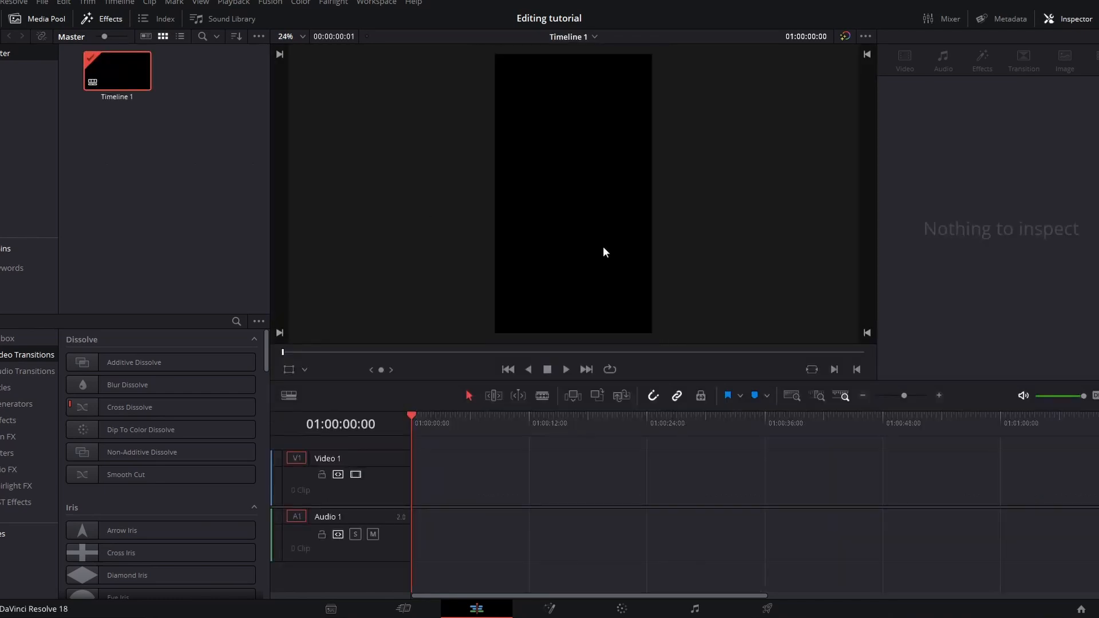
{"action": "scroll", "coordinate": [603, 247], "scroll_direction": "down", "scroll_amount": 1}
{"action": "key", "text": "alt+Tab"}
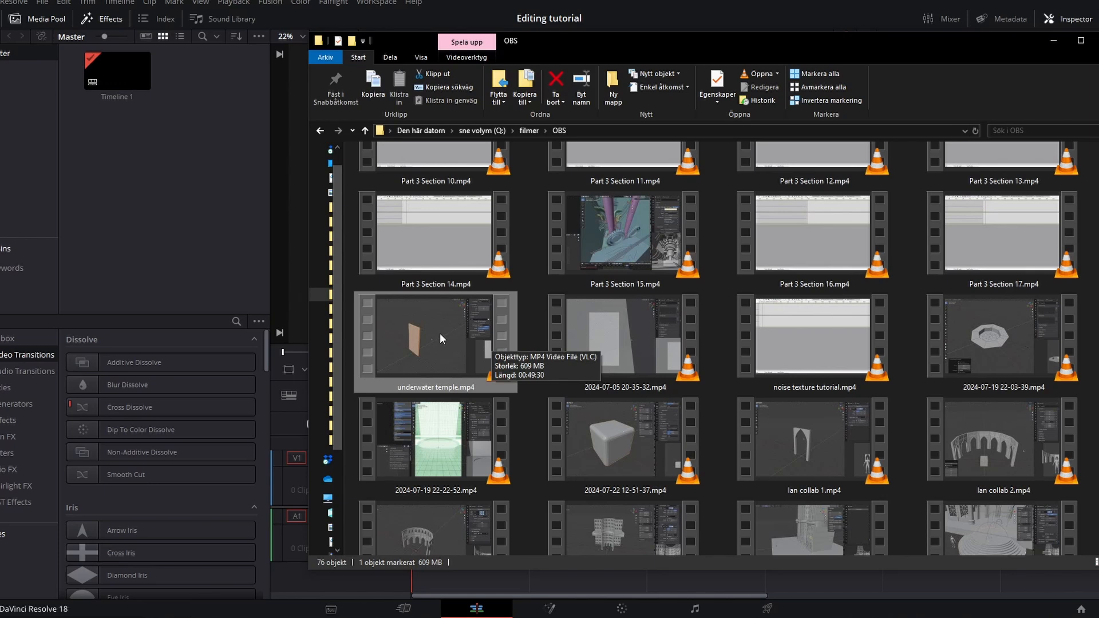
{"action": "left_click_drag", "start_coordinate": [472, 343], "coordinate": [125, 209]}
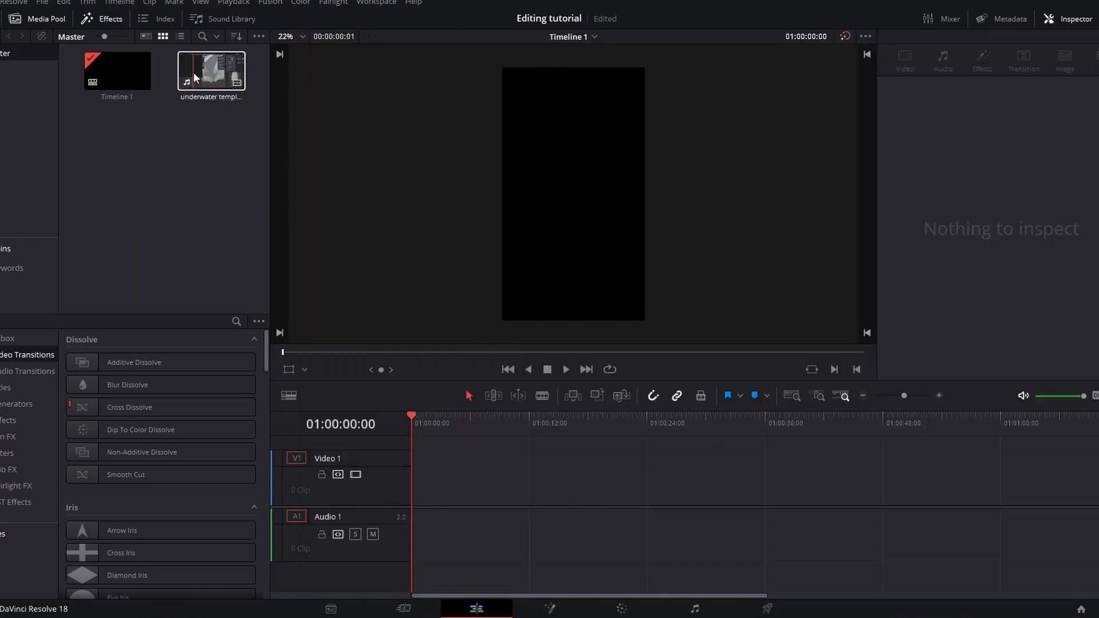
Try scrubbing the underwater temple clip on the timeline without proxy media, and delete it from the timeline
{"action": "left_click_drag", "start_coordinate": [211, 71], "coordinate": [442, 506]}
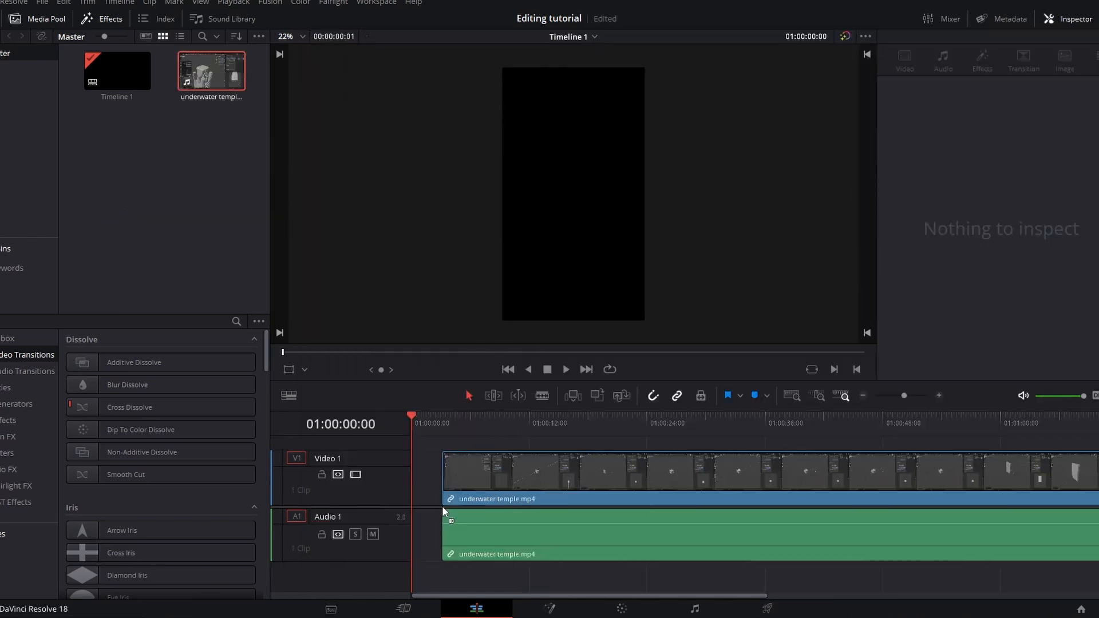
{"action": "left_click", "coordinate": [439, 481]}
{"action": "left_click_drag", "start_coordinate": [421, 420], "coordinate": [616, 496]}
{"action": "key", "text": "Delete"}
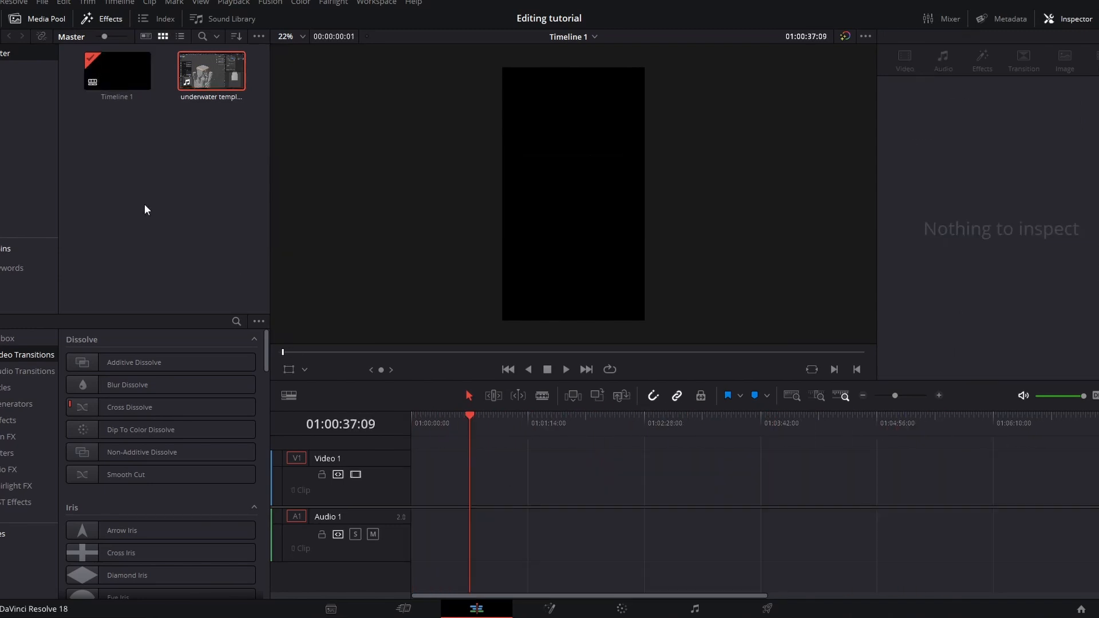
Generate proxy media for the underwater temple clip in the media pool
{"action": "right_click", "coordinate": [212, 67]}
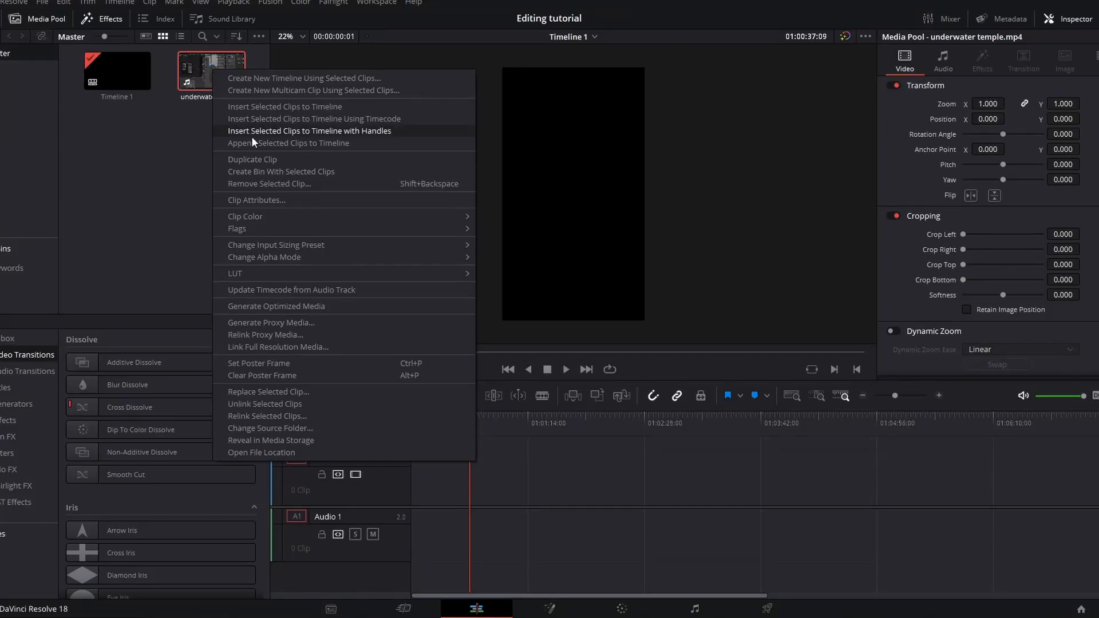
{"action": "left_click", "coordinate": [310, 323]}
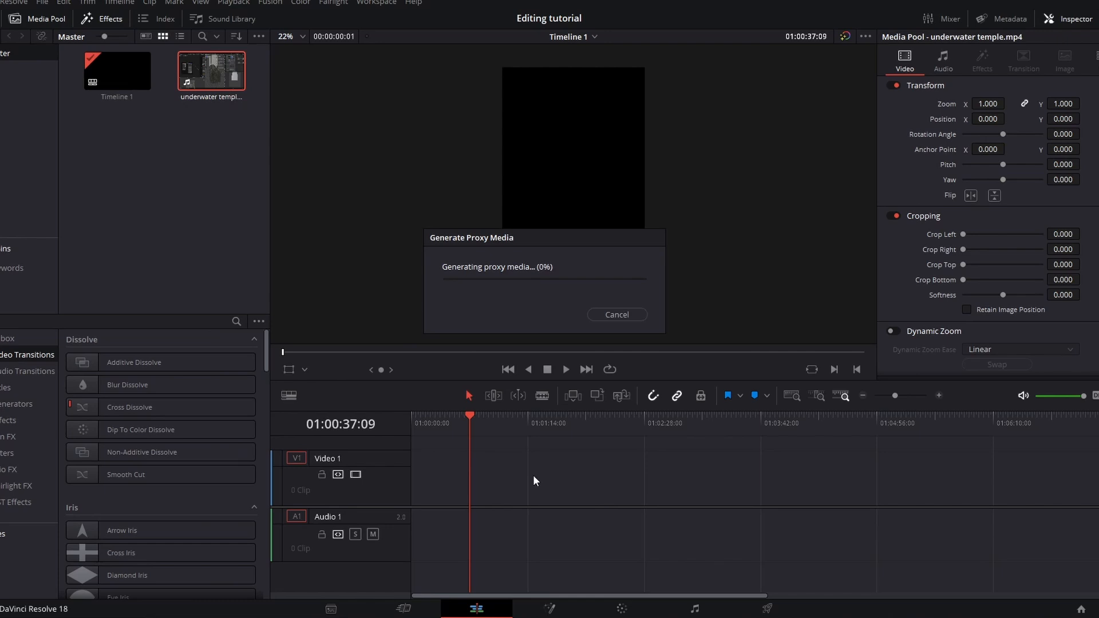
{"action": "left_click_drag", "start_coordinate": [549, 238], "coordinate": [471, 129]}
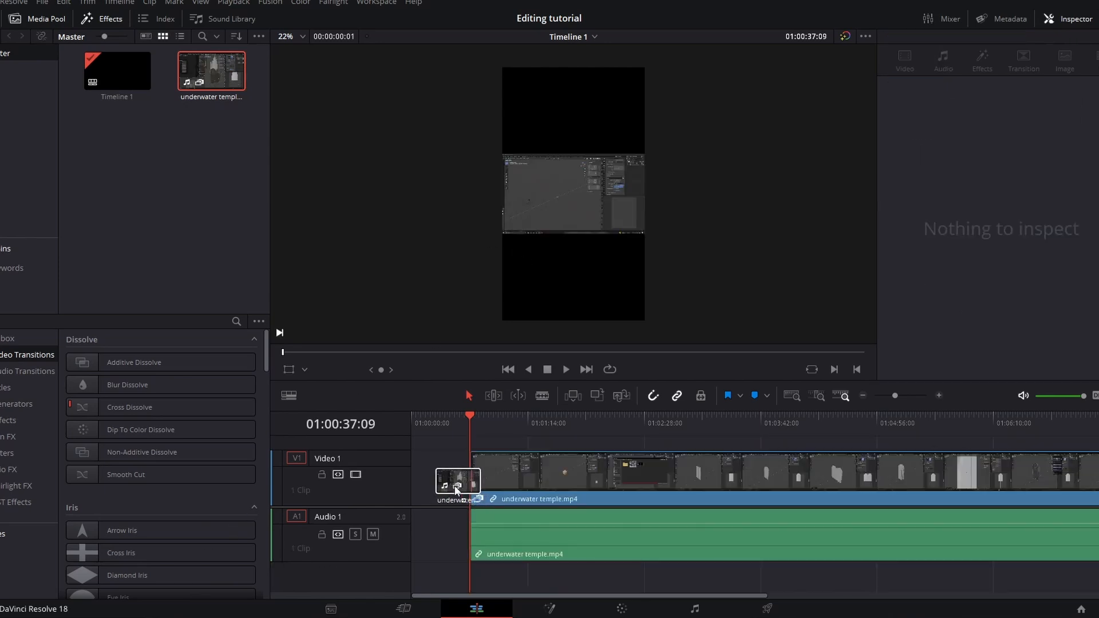
Place the underwater temple clip at the start of the timeline, scrub through it, and return the playhead to 01:00:00:00
{"action": "left_click", "coordinate": [420, 480]}
{"action": "left_click_drag", "start_coordinate": [466, 424], "coordinate": [612, 424]}
{"action": "key", "text": "Home"}
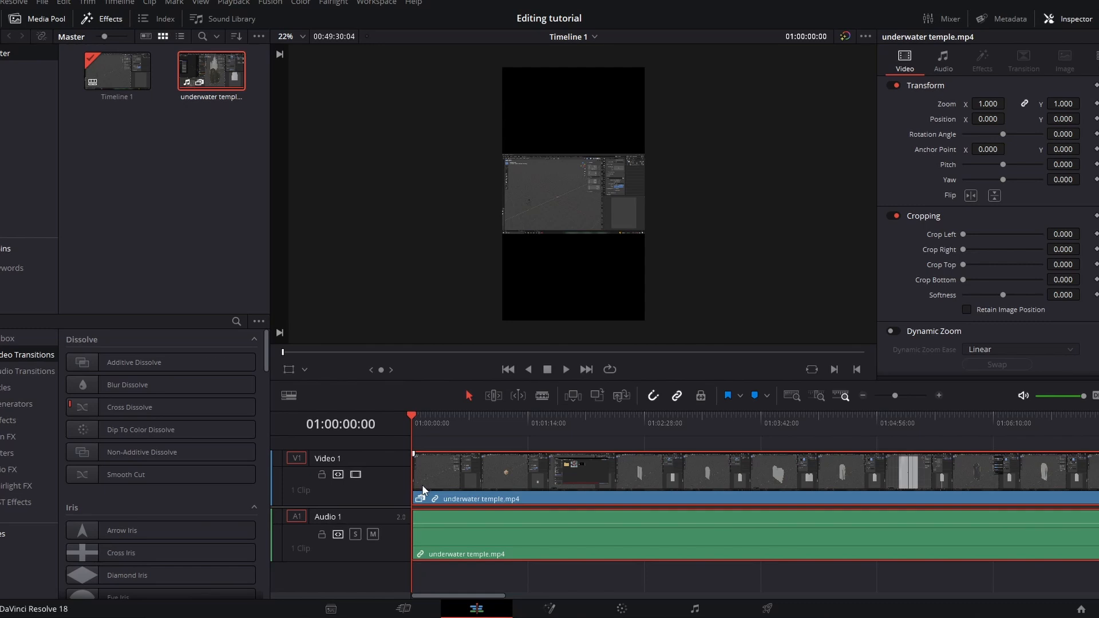
Split the underwater temple clip with the Blade tool just before the one-minute mark
{"action": "scroll", "coordinate": [522, 479], "scroll_direction": "down", "scroll_amount": 5}
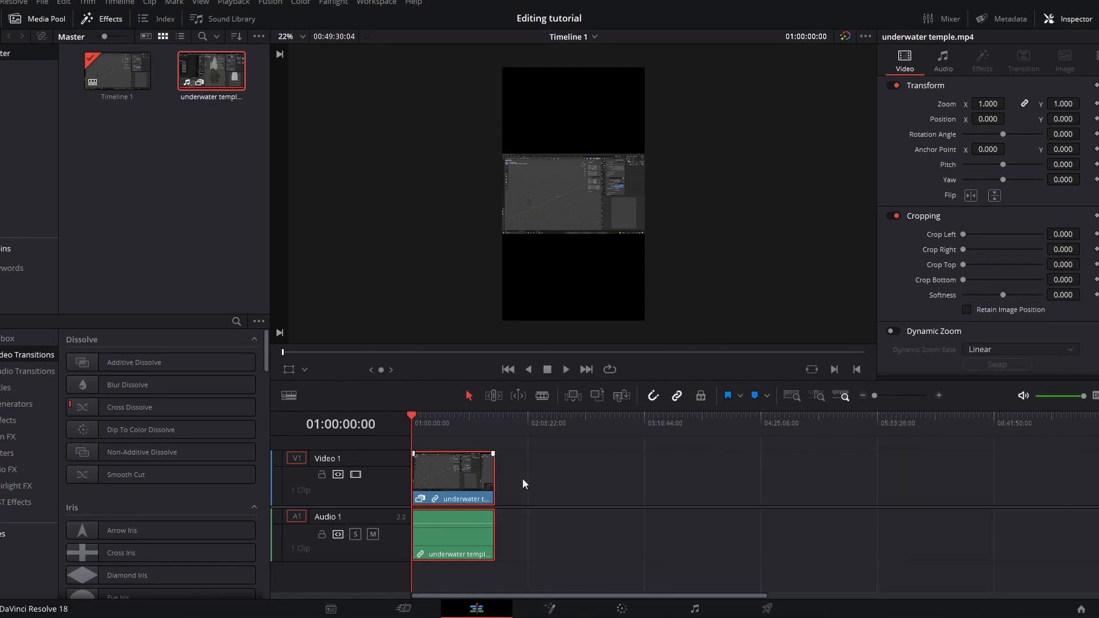
{"action": "scroll", "coordinate": [428, 476], "scroll_direction": "up", "scroll_amount": 2}
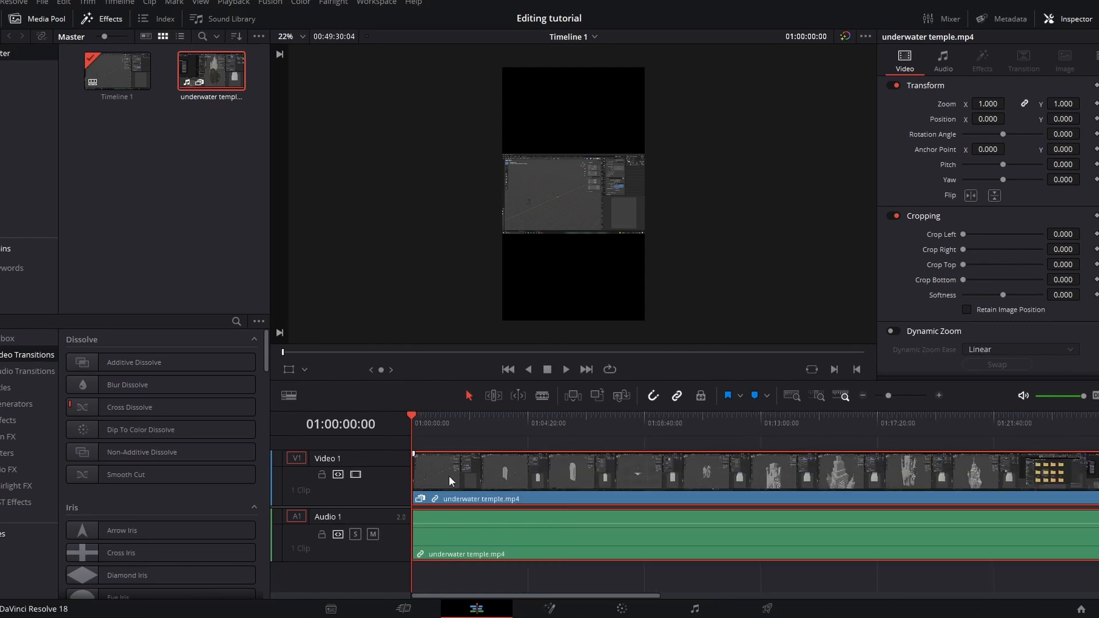
{"action": "scroll", "coordinate": [541, 479], "scroll_direction": "up", "scroll_amount": 3}
{"action": "scroll", "coordinate": [541, 476], "scroll_direction": "right", "scroll_amount": 10}
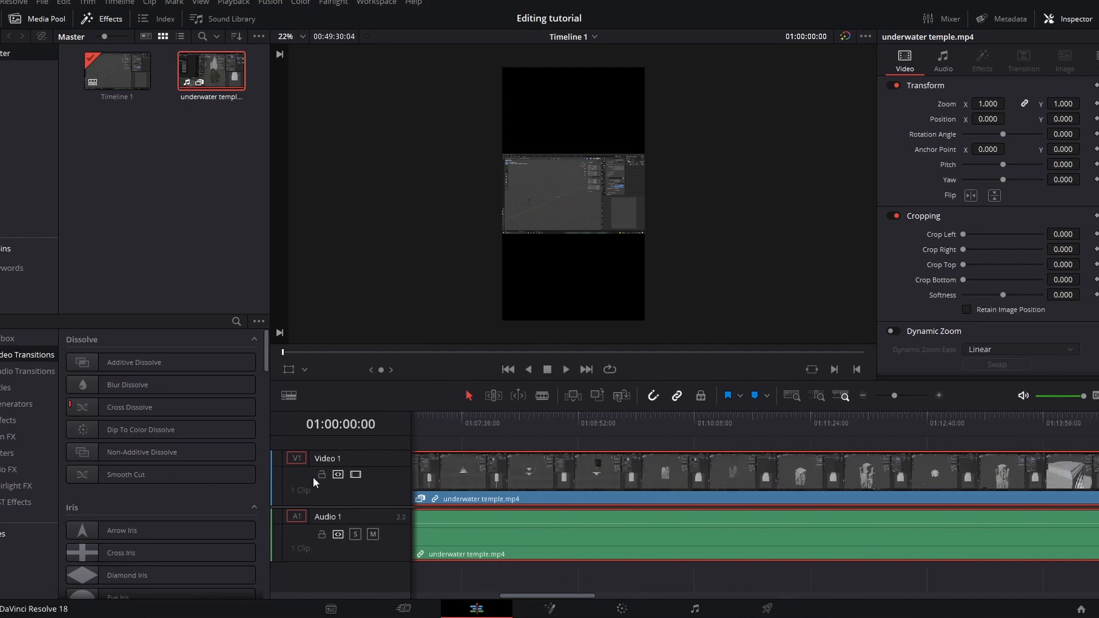
{"action": "scroll", "coordinate": [492, 483], "scroll_direction": "left", "scroll_amount": 10}
{"action": "key", "text": "b"}
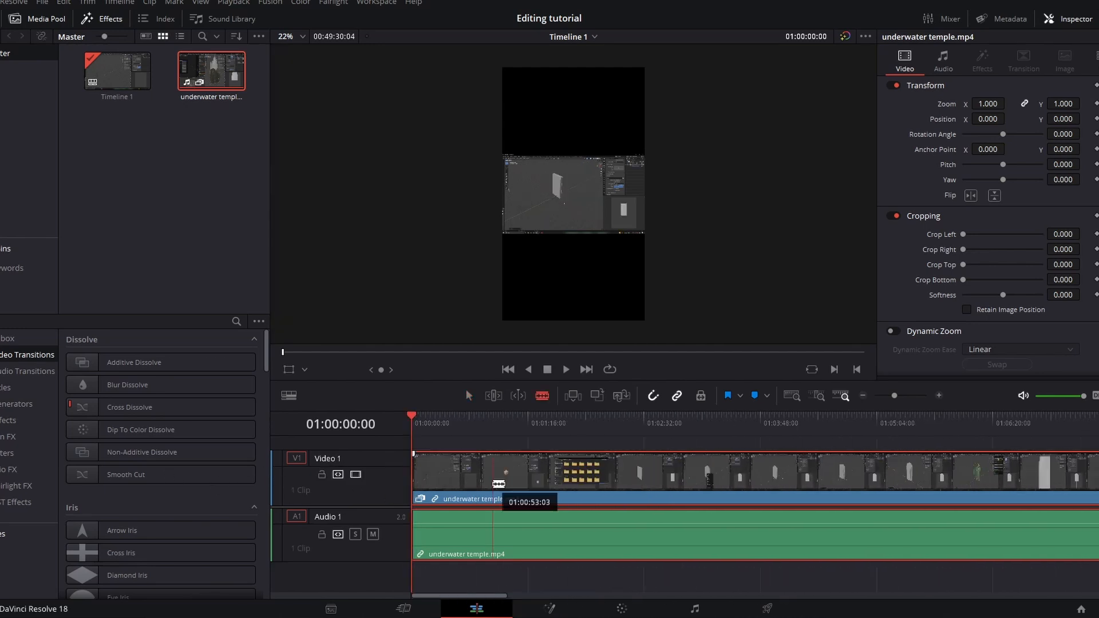
{"action": "left_click", "coordinate": [498, 473]}
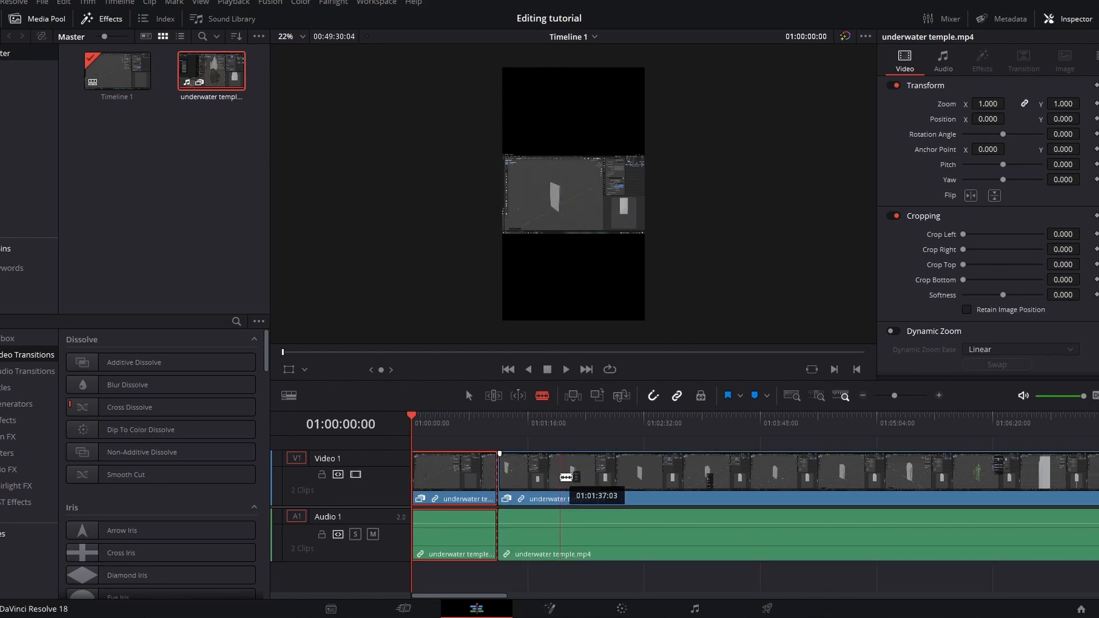
Try four further cuts along the second part of the clip, and undo them
{"action": "left_click", "coordinate": [560, 473]}
{"action": "left_click", "coordinate": [633, 473]}
{"action": "left_click", "coordinate": [728, 473]}
{"action": "left_click", "coordinate": [838, 472]}
{"action": "key", "text": "ctrl+z"}
{"action": "key", "text": "ctrl+z"}
{"action": "key", "text": "ctrl+z"}
{"action": "key", "text": "ctrl+z"}
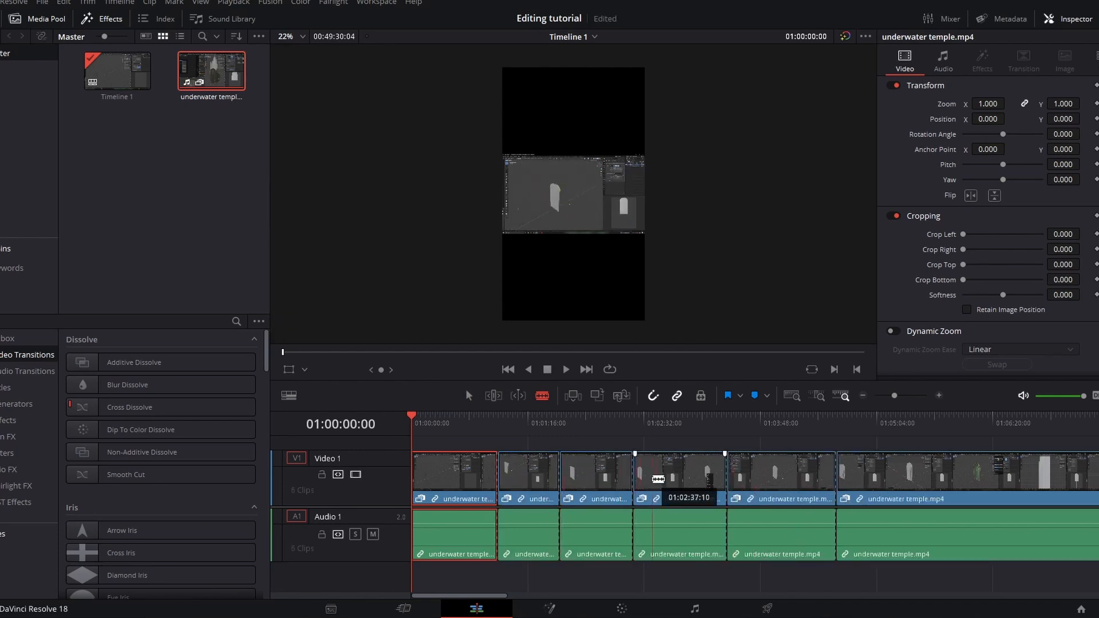
Split the clip again at about 01:02:32, delete the section between the two cuts, and close the gap it leaves
{"action": "left_click", "coordinate": [469, 396]}
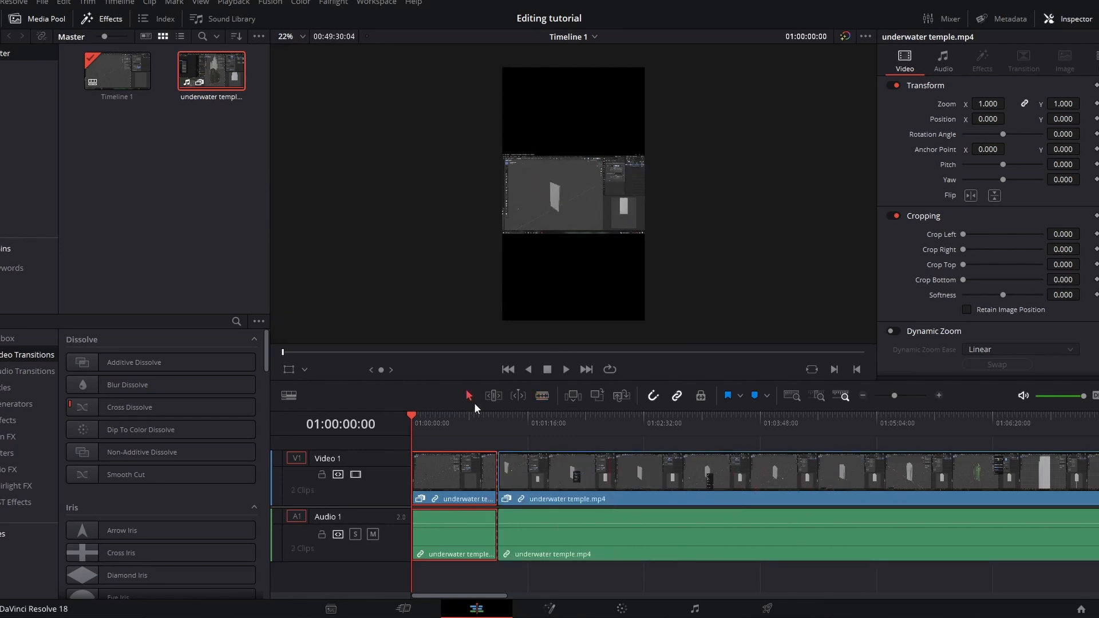
{"action": "key", "text": "b"}
{"action": "left_click", "coordinate": [645, 500]}
{"action": "key", "text": "a"}
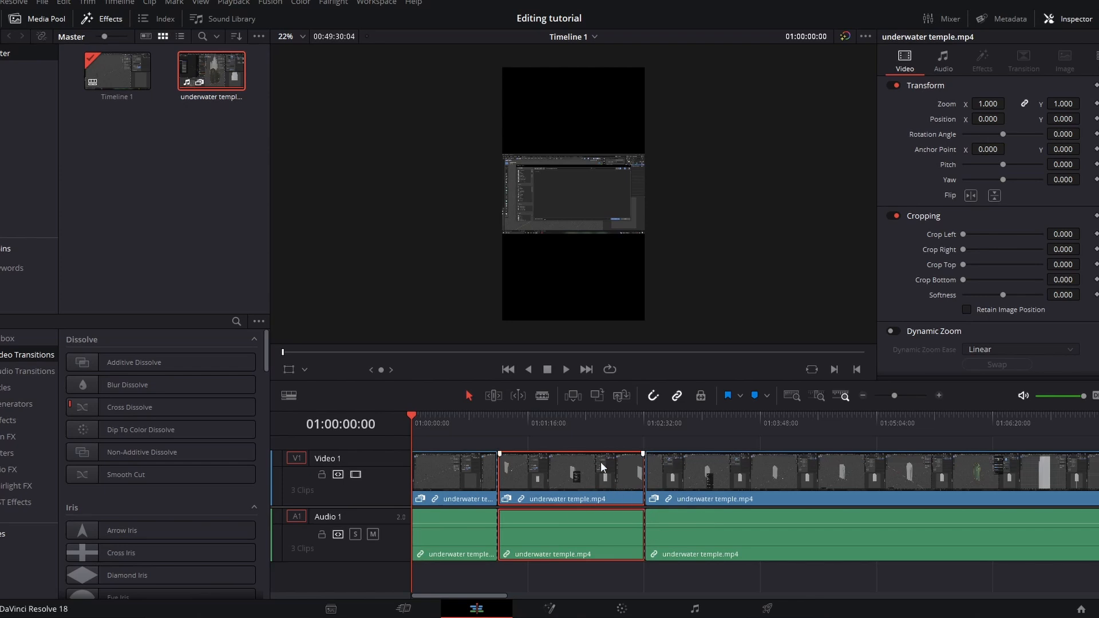
{"action": "key", "text": "BackSpace"}
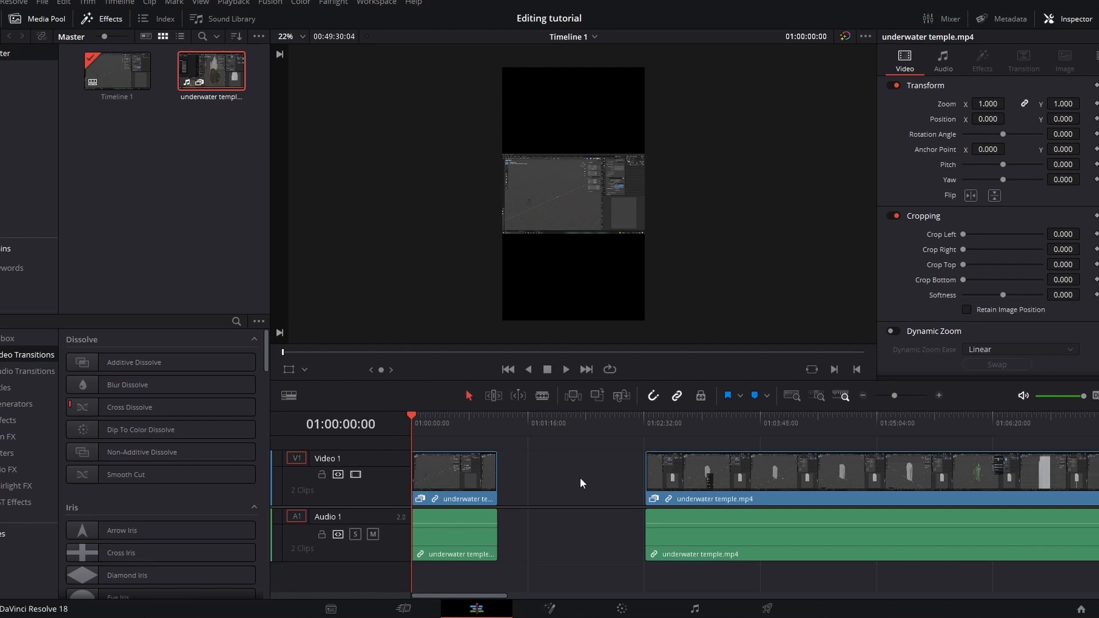
{"action": "left_click", "coordinate": [564, 487]}
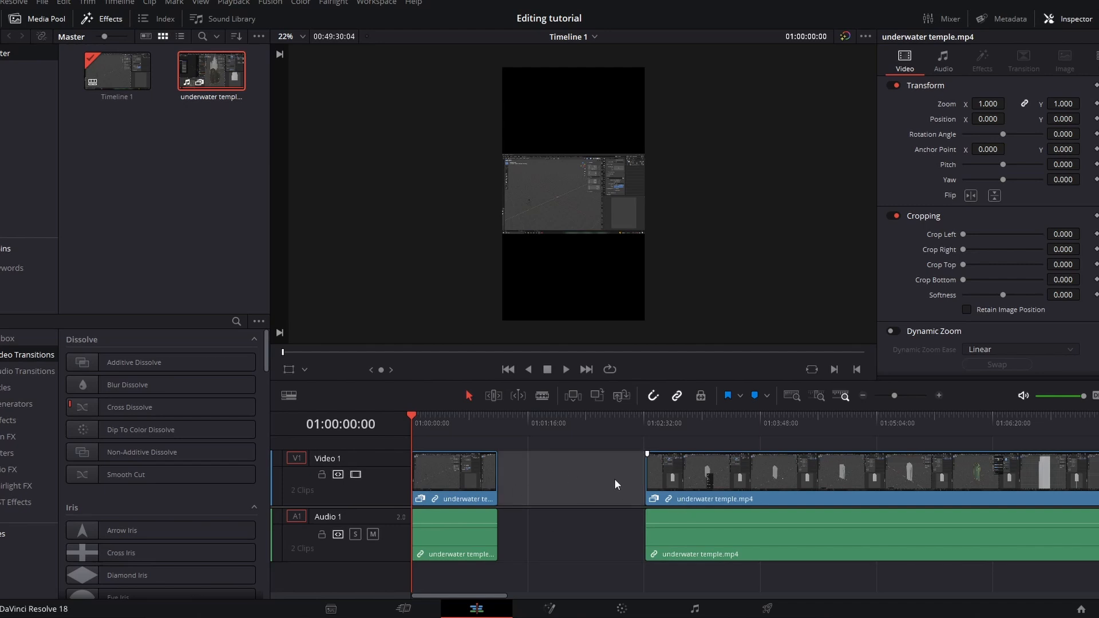
{"action": "key", "text": "BackSpace"}
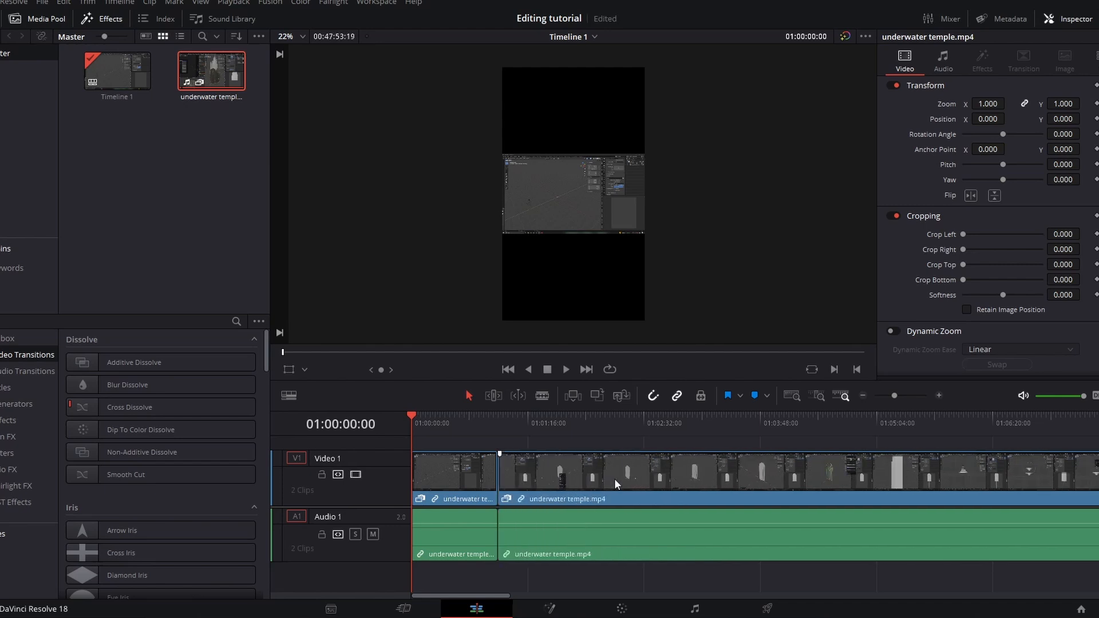
Undo the section and gap deletions, and remove the middle section with a ripple delete instead
{"action": "key", "text": "ctrl+z"}
{"action": "key", "text": "ctrl+z"}
{"action": "key", "text": "Delete"}
{"action": "left_click_drag", "start_coordinate": [590, 491], "coordinate": [548, 509]}
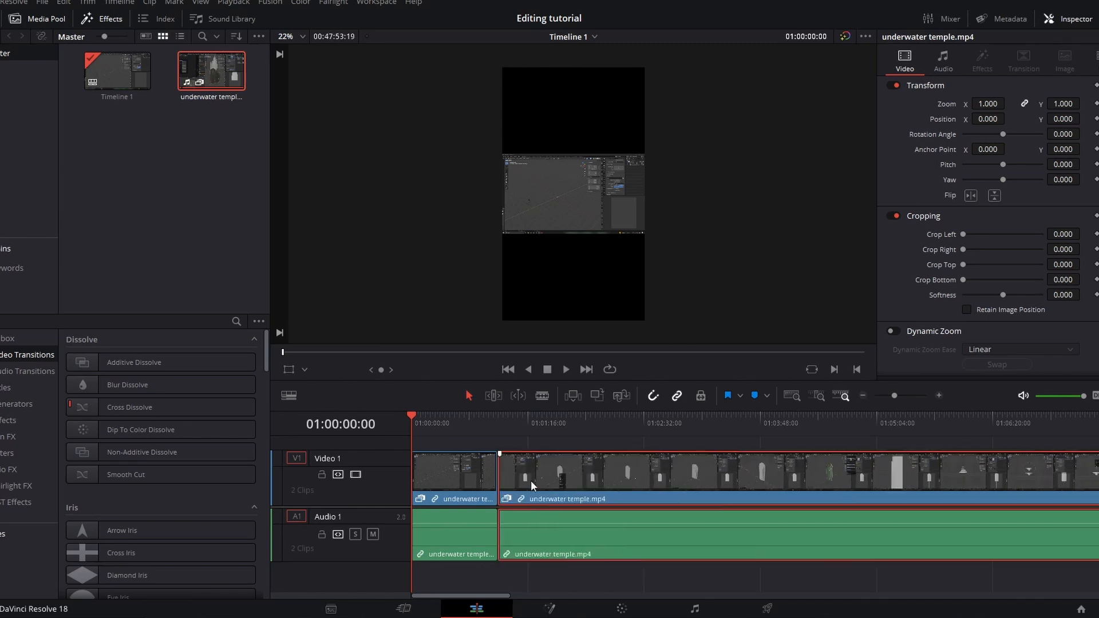
{"action": "key", "text": "ctrl+z"}
{"action": "left_click", "coordinate": [558, 483]}
{"action": "key", "text": "Delete"}
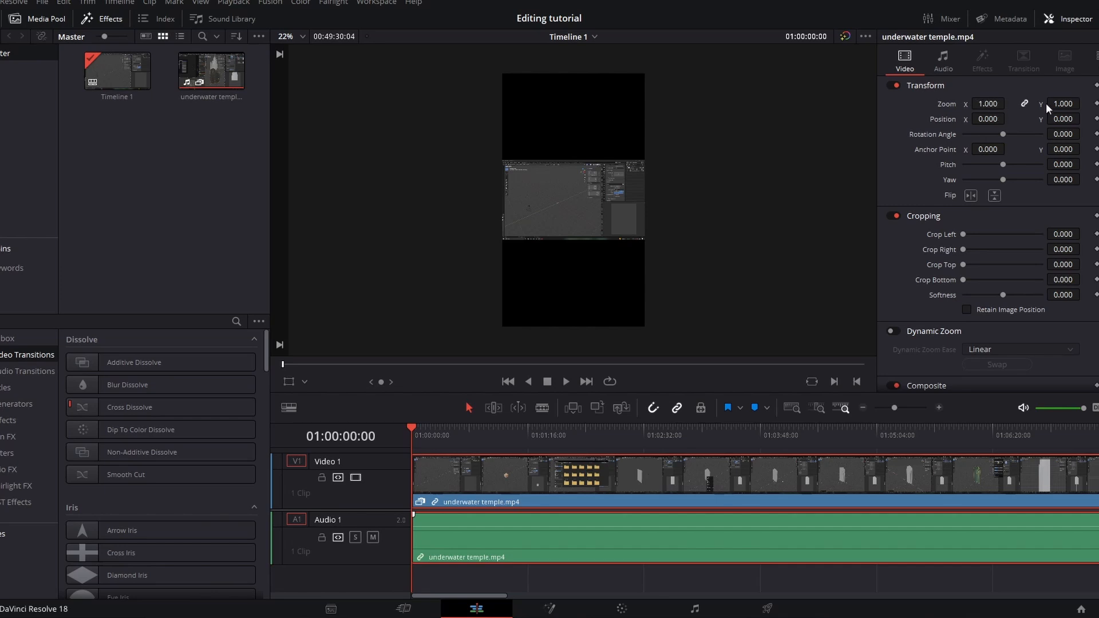
Set the clip's zoom to 3.720 and its X position to 424 so the viewport fills the vertical frame
{"action": "left_click_drag", "start_coordinate": [987, 104], "coordinate": [1009, 123]}
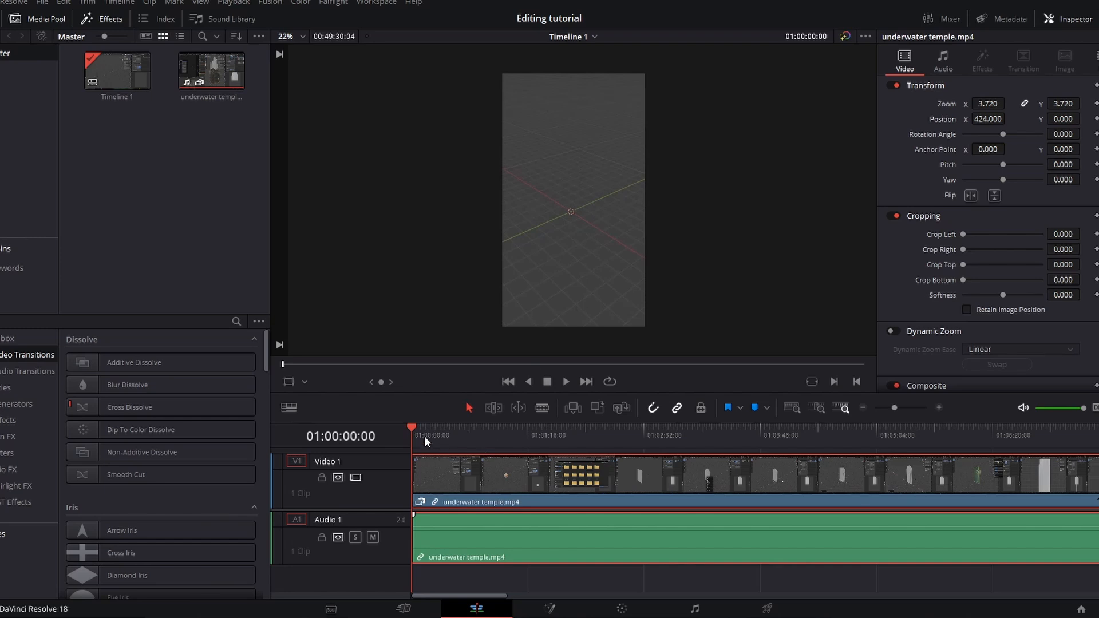
Find the frame where the cube is about to be scaled and split the clip there, at 01:00:48:08
{"action": "left_click_drag", "start_coordinate": [424, 435], "coordinate": [485, 509]}
{"action": "key", "text": "ctrl+equal"}
{"action": "scroll", "coordinate": [815, 491], "scroll_direction": "up", "scroll_amount": 5}
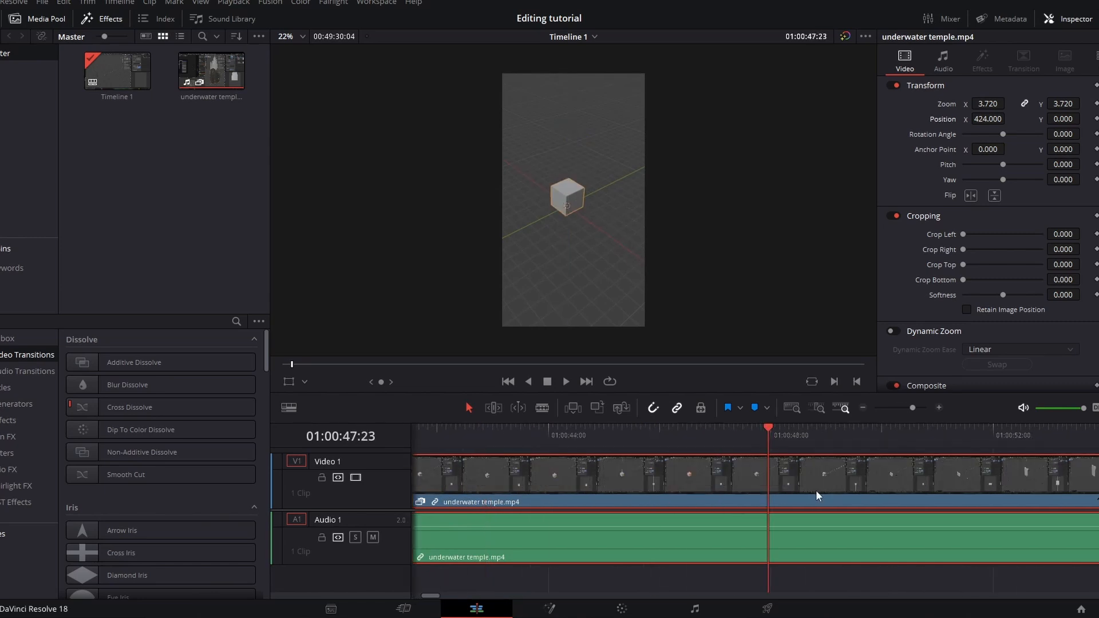
{"action": "left_click_drag", "start_coordinate": [777, 434], "coordinate": [813, 476]}
{"action": "scroll", "coordinate": [568, 231], "scroll_direction": "up", "scroll_amount": 1}
{"action": "scroll", "coordinate": [568, 232], "scroll_direction": "up", "scroll_amount": 8}
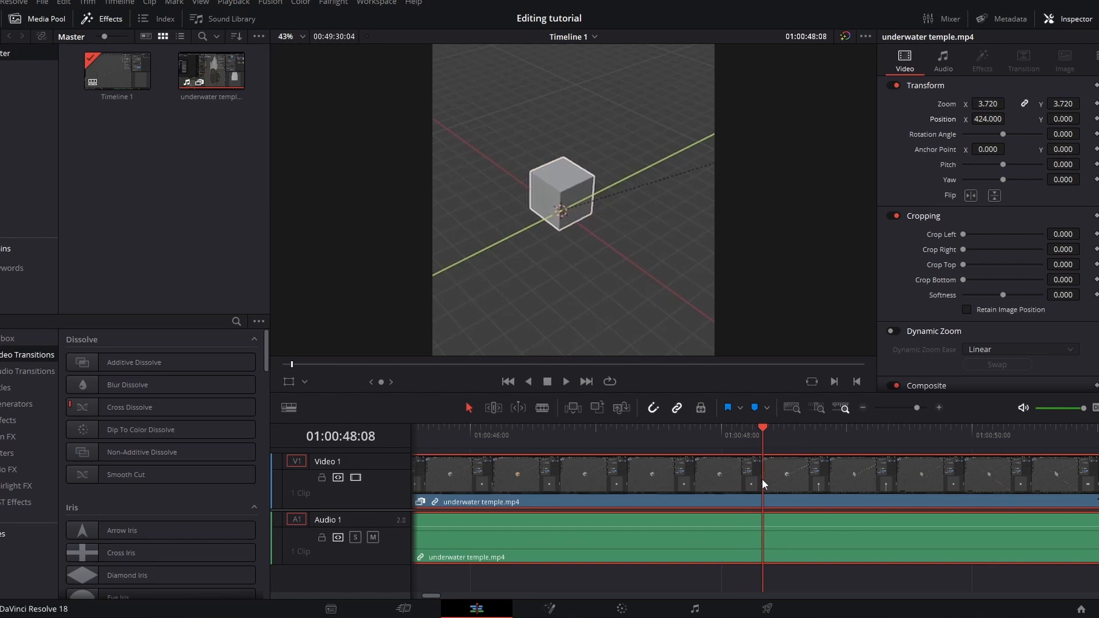
{"action": "key", "text": "b"}
{"action": "left_click", "coordinate": [765, 484]}
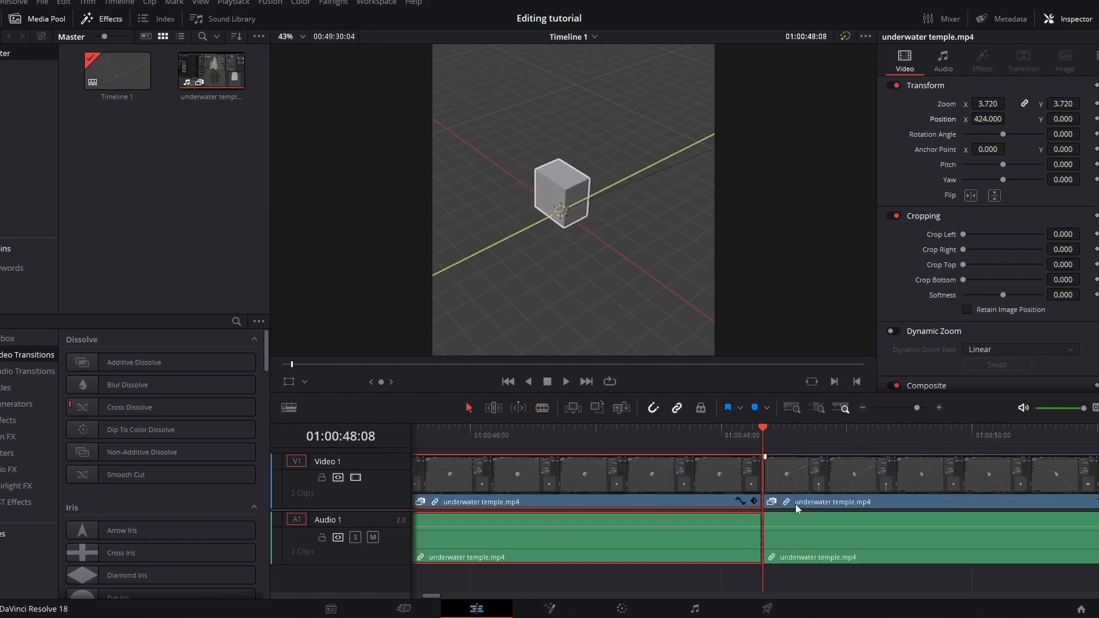
Delete the opening section before the cut and close the gap so the remaining footage starts at 01:00:00:00
{"action": "key", "text": "a"}
{"action": "key", "text": "BackSpace"}
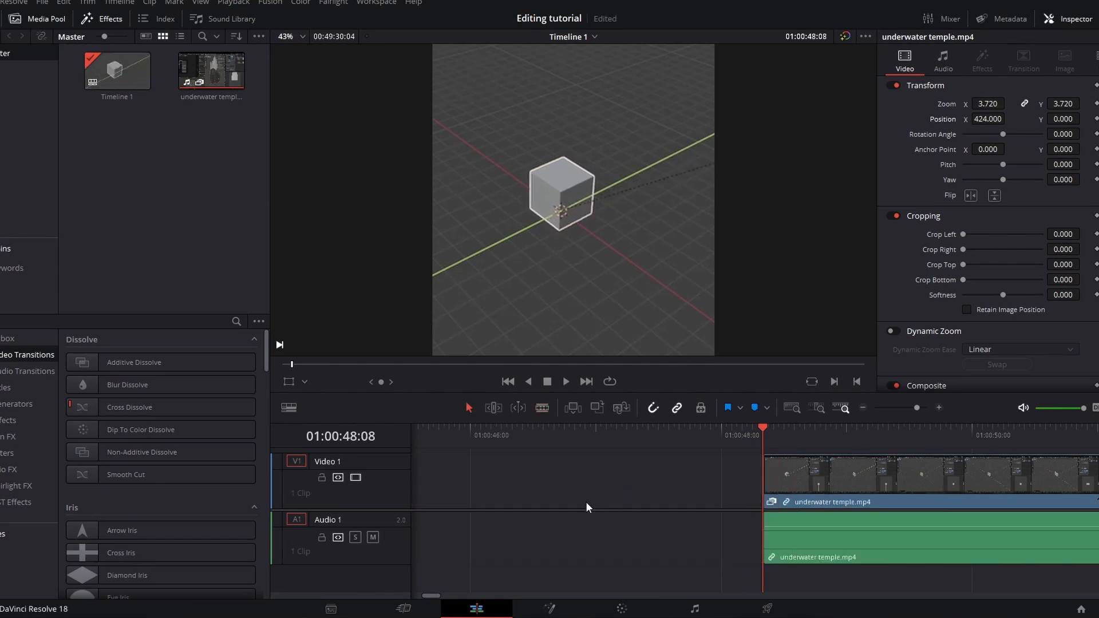
{"action": "left_click", "coordinate": [588, 487]}
{"action": "key", "text": "BackSpace"}
Play the new opening and split the clip at 01:00:00:17
{"action": "key", "text": "space"}
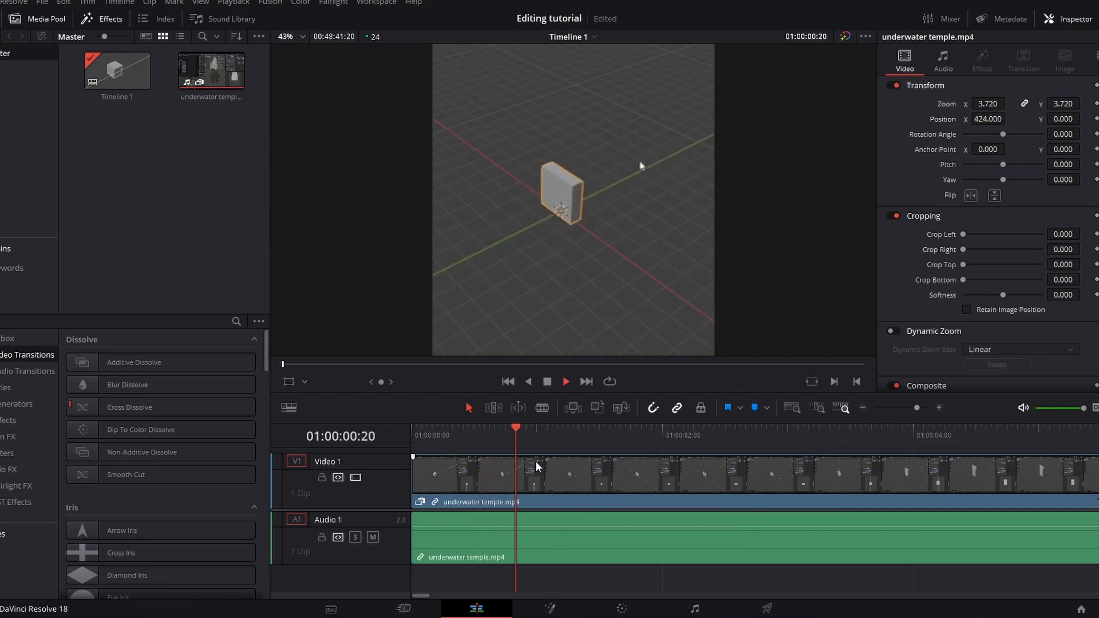
{"action": "mouse_move", "coordinate": [554, 442]}
{"action": "left_mouse_down"}
{"action": "mouse_move", "coordinate": [505, 473]}
{"action": "mouse_move", "coordinate": [509, 441]}
{"action": "mouse_move", "coordinate": [479, 459]}
{"action": "mouse_move", "coordinate": [552, 452]}
{"action": "left_mouse_up"}
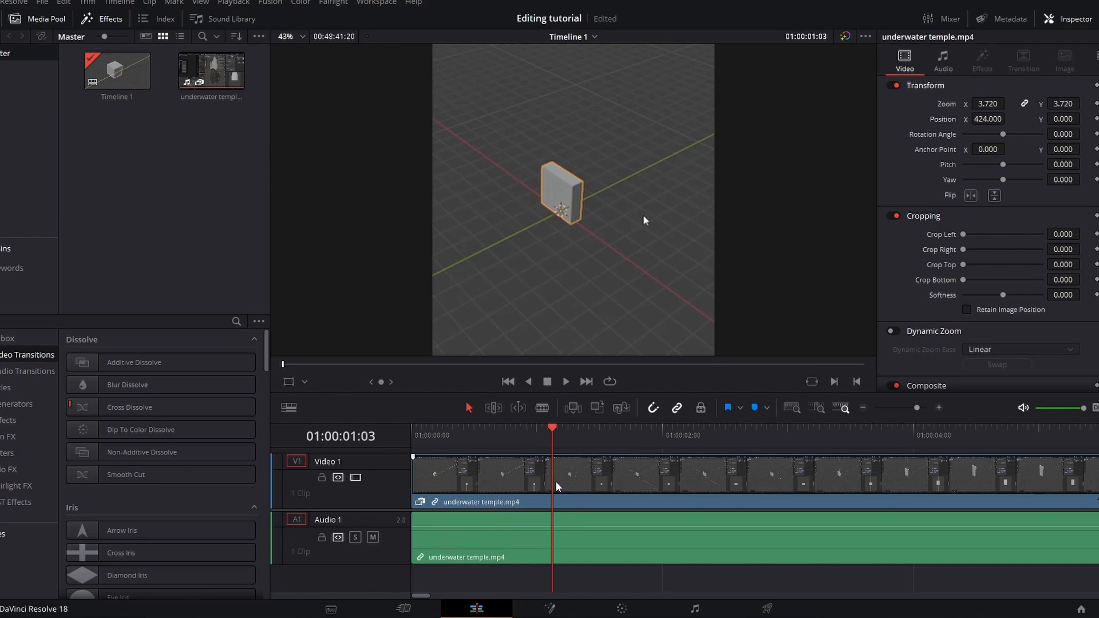
{"action": "left_click", "coordinate": [504, 437]}
{"action": "key", "text": "ctrl+b"}
Split the second segment again at 01:00:01:12, delete the section between the two cuts, and close the gap
{"action": "left_click", "coordinate": [621, 460]}
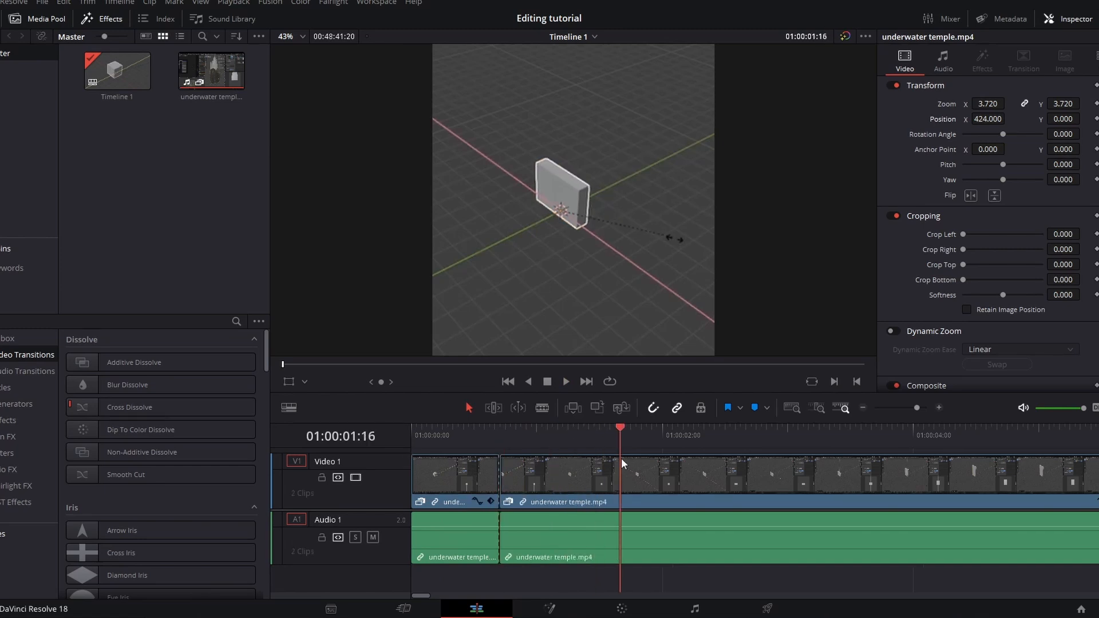
{"action": "left_click_drag", "start_coordinate": [623, 461], "coordinate": [600, 504]}
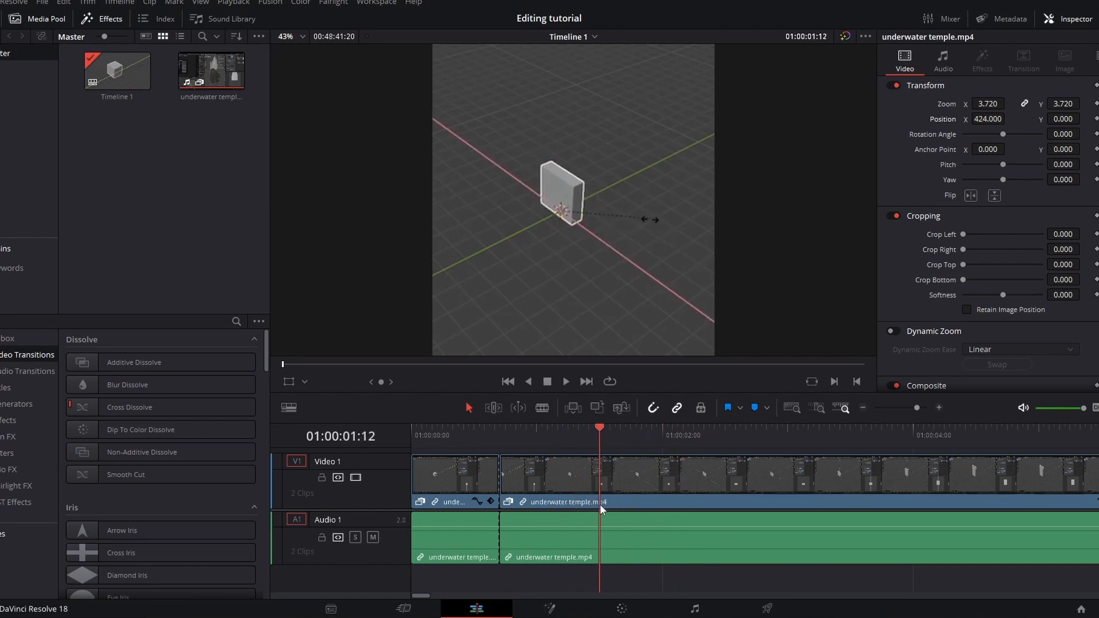
{"action": "key", "text": "b"}
{"action": "left_click", "coordinate": [600, 504]}
{"action": "key", "text": "a"}
{"action": "left_click", "coordinate": [566, 491]}
{"action": "key", "text": "BackSpace"}
{"action": "left_click", "coordinate": [558, 486]}
{"action": "key", "text": "BackSpace"}
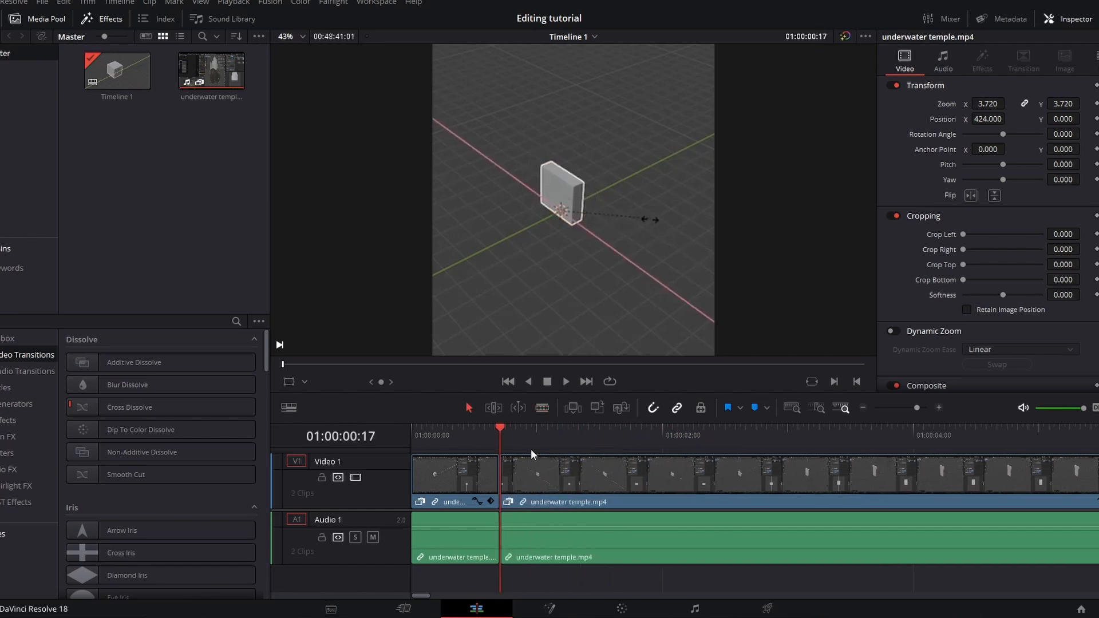
Review the opening segment up to the cut at 01:00:00:17 to check how the cube's scaling plays
{"action": "left_click_drag", "start_coordinate": [515, 437], "coordinate": [384, 480]}
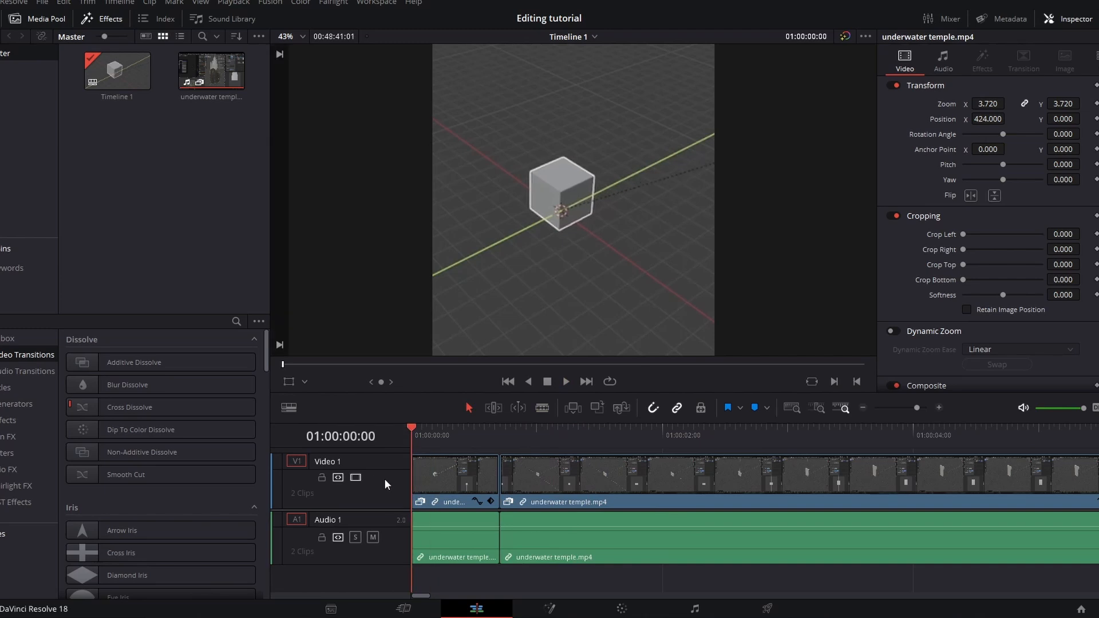
{"action": "left_click", "coordinate": [449, 476]}
{"action": "left_click_drag", "start_coordinate": [415, 437], "coordinate": [496, 487]}
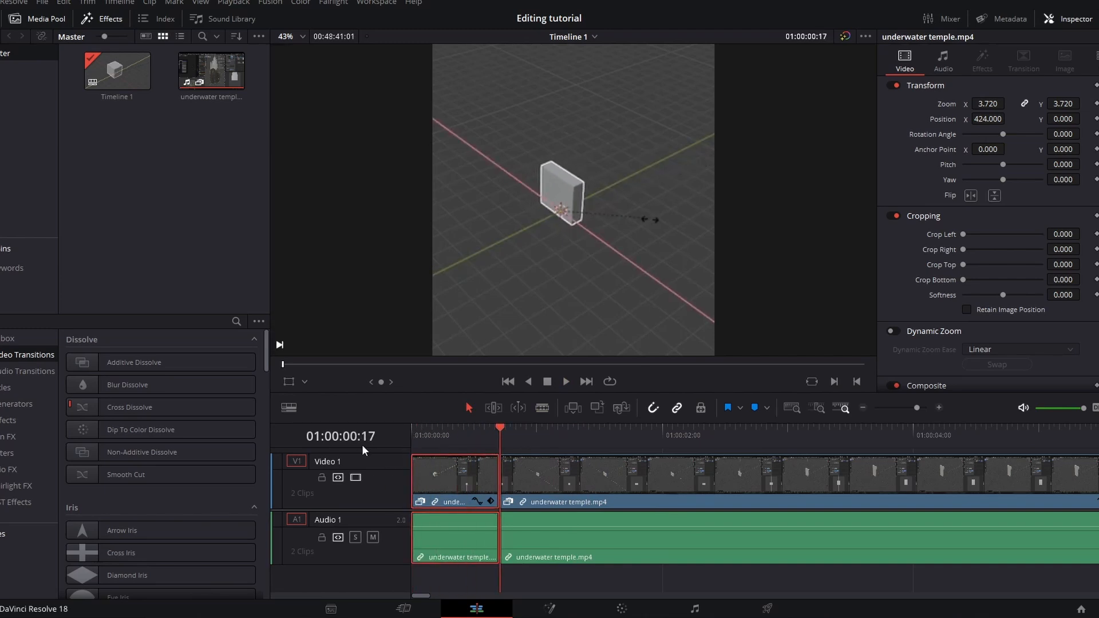
{"action": "left_click_drag", "start_coordinate": [501, 432], "coordinate": [328, 496]}
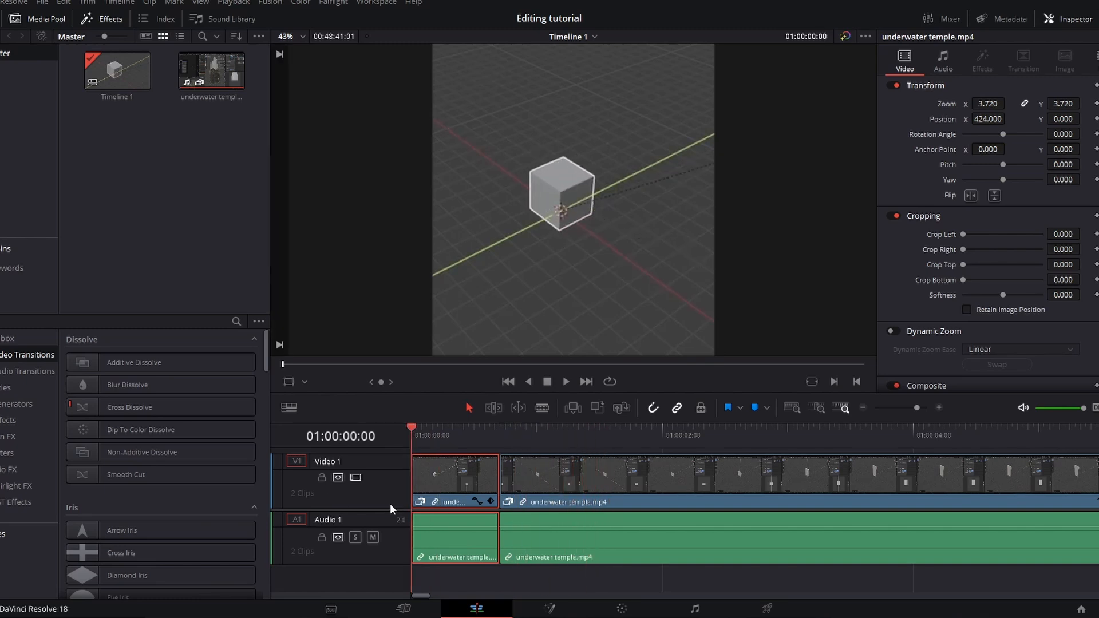
{"action": "key", "text": "space"}
{"action": "left_click_drag", "start_coordinate": [486, 432], "coordinate": [401, 528]}
{"action": "scroll", "coordinate": [518, 496], "scroll_direction": "up", "scroll_amount": 2}
Split the second segment at 01:00:01:10 and move the remaining footage further along the timeline, leaving a gap
{"action": "left_click_drag", "start_coordinate": [415, 428], "coordinate": [726, 490]}
{"action": "key", "text": "ctrl+b"}
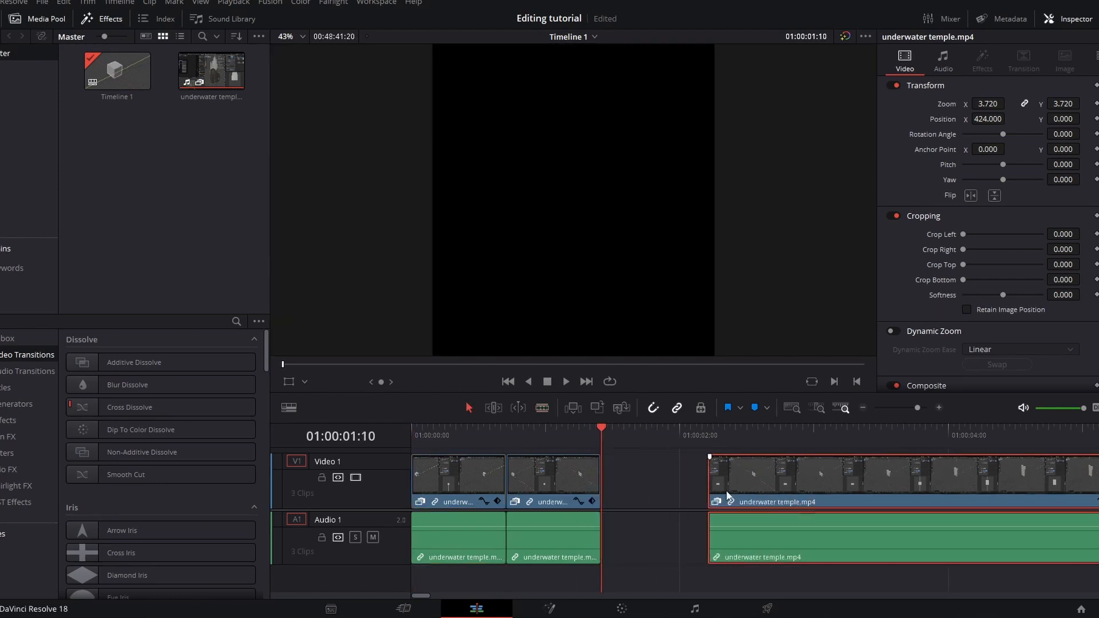
{"action": "key", "text": "Home"}
{"action": "key", "text": "space"}
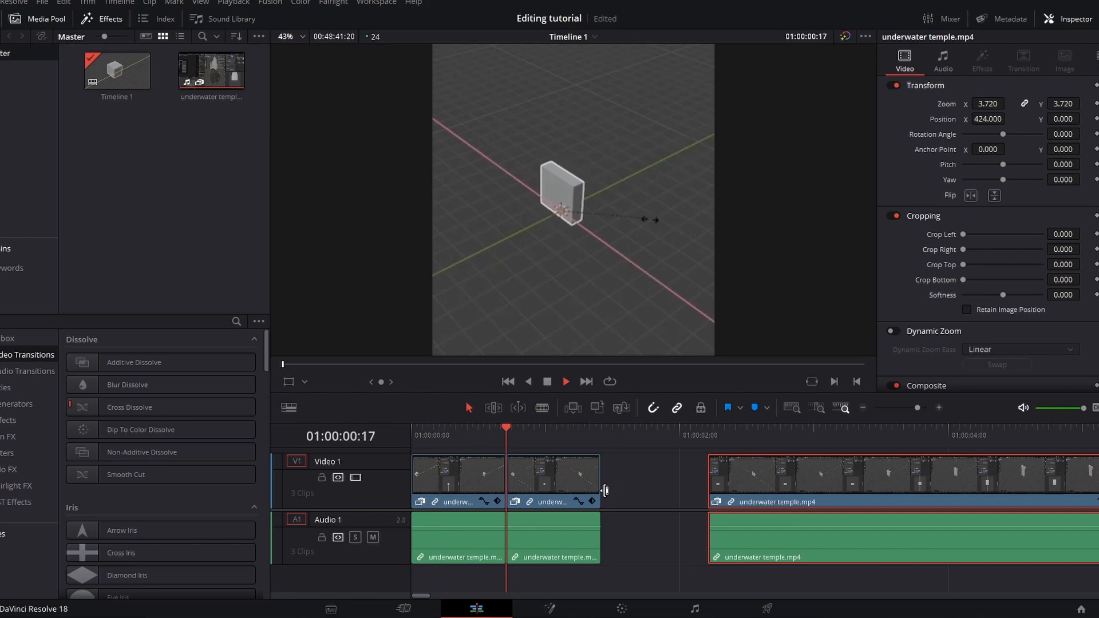
{"action": "key", "text": "ctrl+z"}
{"action": "key", "text": "ctrl+shift+z"}
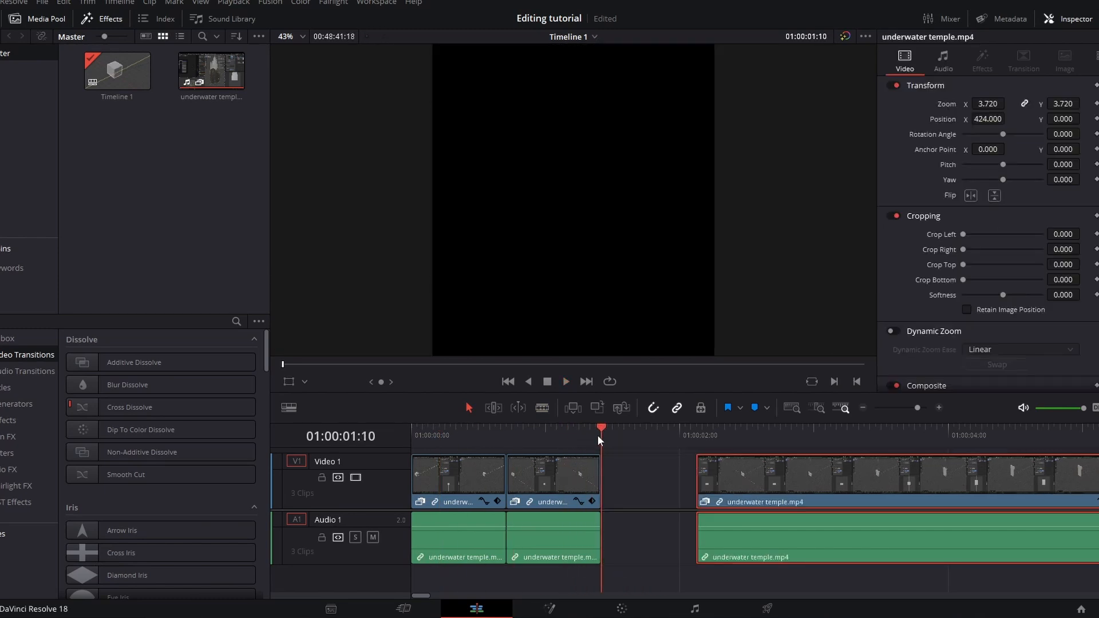
Split the second segment at 01:00:01:03, delete its tail, and close the gap before the remaining footage
{"action": "key", "text": "Up"}
{"action": "key", "text": "space"}
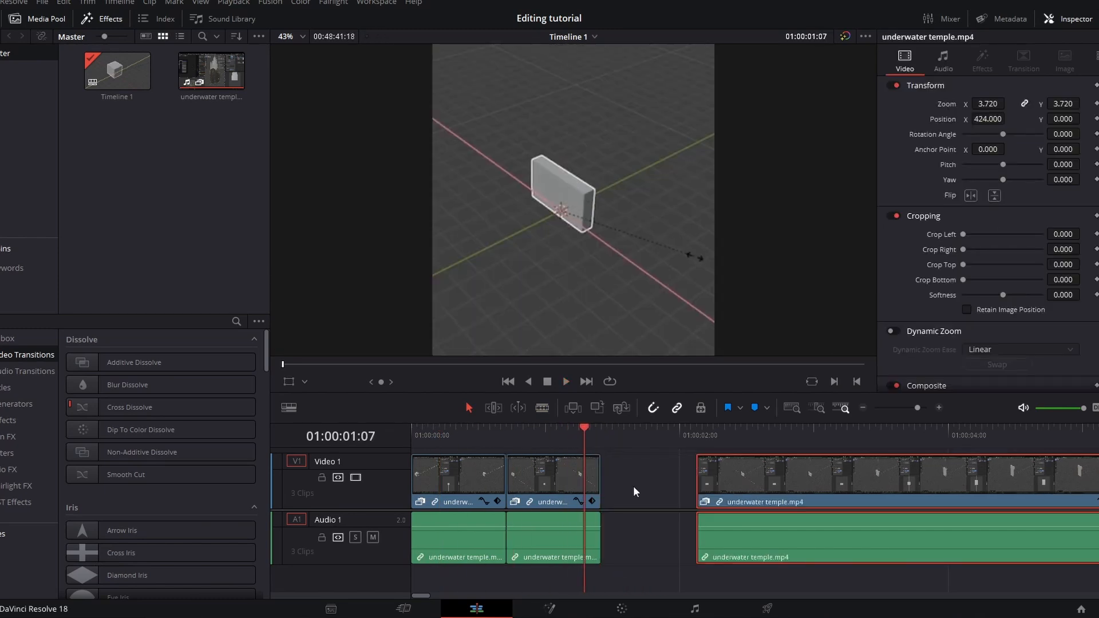
{"action": "key", "text": "j"}
{"action": "key", "text": "l"}
{"action": "key", "text": "space"}
{"action": "key", "text": "Left"}
{"action": "key", "text": "Left"}
{"action": "key", "text": "Left"}
{"action": "key", "text": "Left"}
{"action": "key", "text": "Left"}
{"action": "key", "text": "Left"}
{"action": "key", "text": "Left"}
{"action": "key", "text": "Left"}
{"action": "key", "text": "Left"}
{"action": "key", "text": "Left"}
{"action": "key", "text": "Left"}
{"action": "key", "text": "Left"}
{"action": "key", "text": "Left"}
{"action": "key", "text": "Left"}
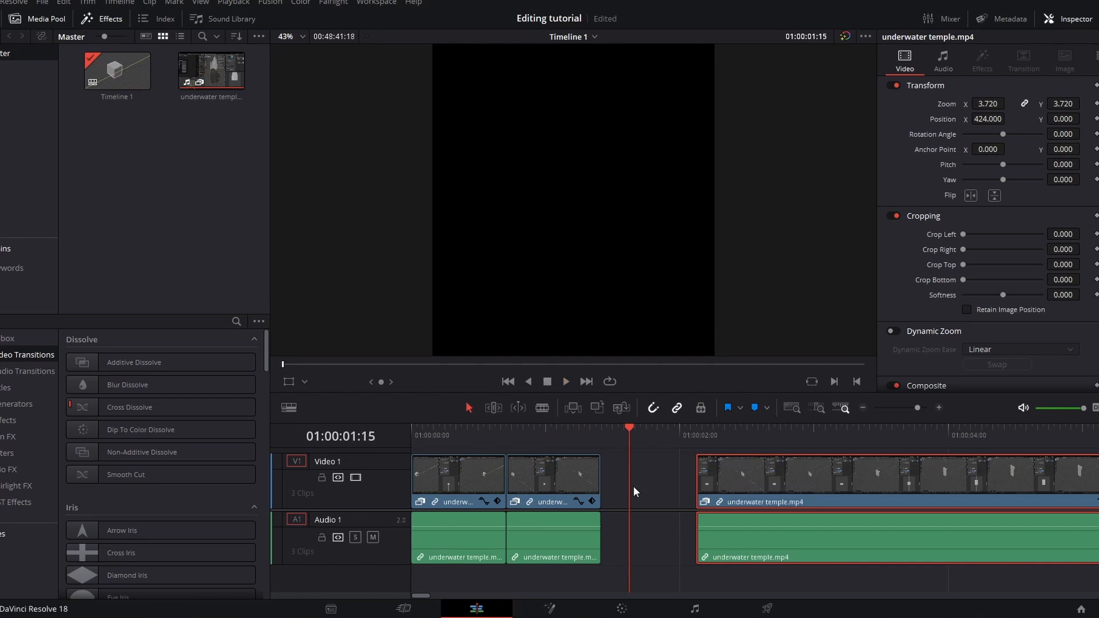
{"action": "key", "text": "Right"}
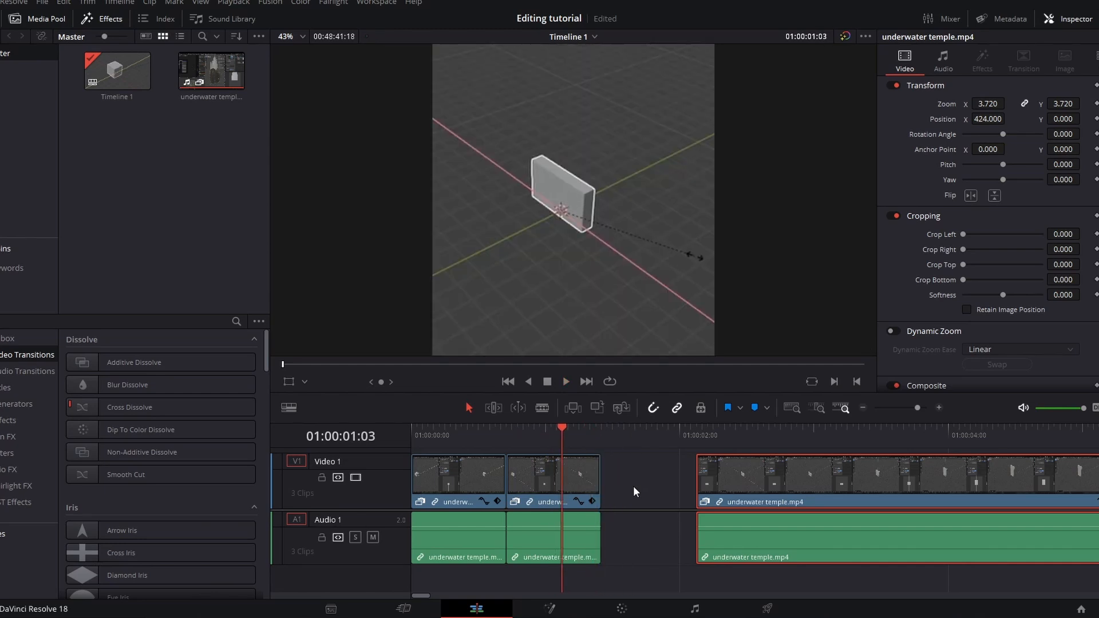
{"action": "key", "text": "ctrl+b"}
{"action": "left_click", "coordinate": [572, 483]}
{"action": "key", "text": "BackSpace"}
{"action": "left_click", "coordinate": [628, 494]}
{"action": "key", "text": "BackSpace"}
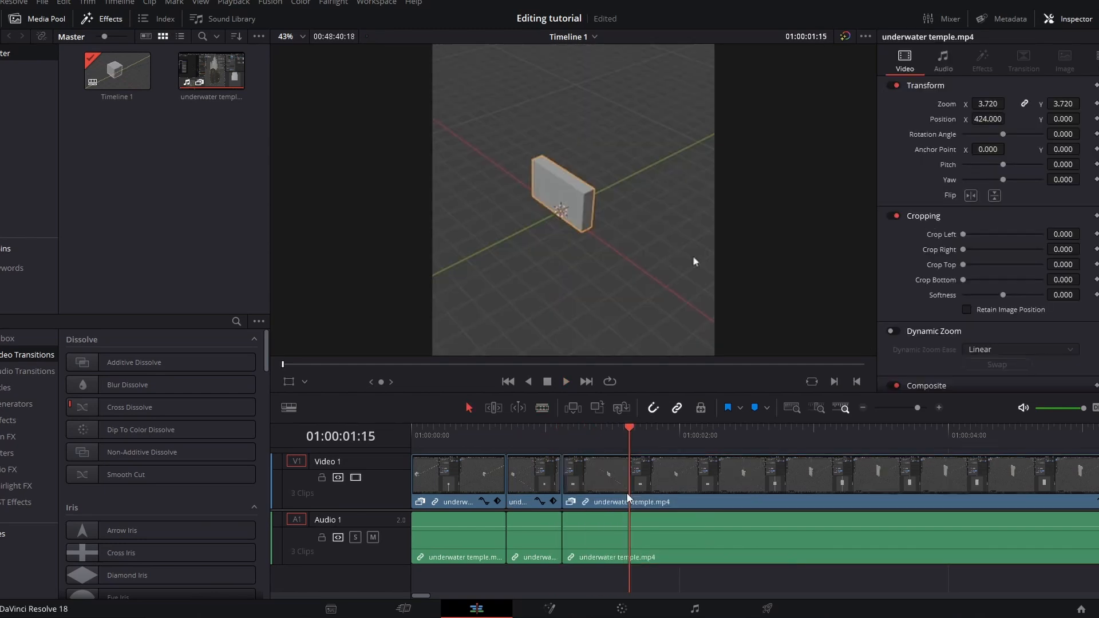
Remove the idle footage after 01:00:01:23, and set the following clip's zoom to 3.732 and X position to 498
{"action": "left_click_drag", "start_coordinate": [627, 492], "coordinate": [666, 496]}
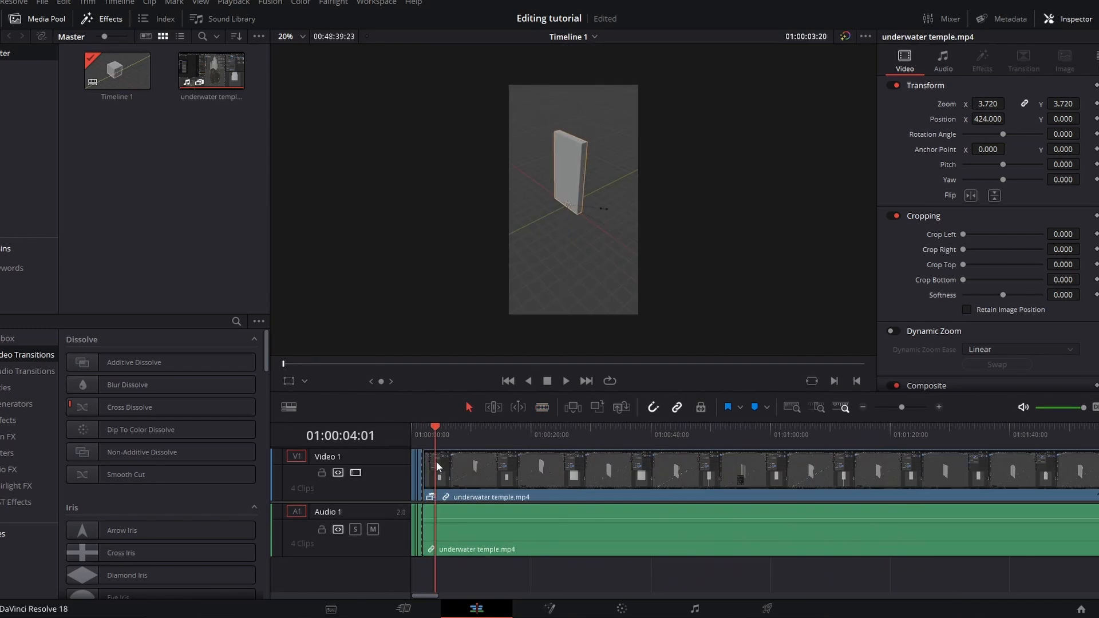
{"action": "left_click_drag", "start_coordinate": [436, 462], "coordinate": [910, 479]}
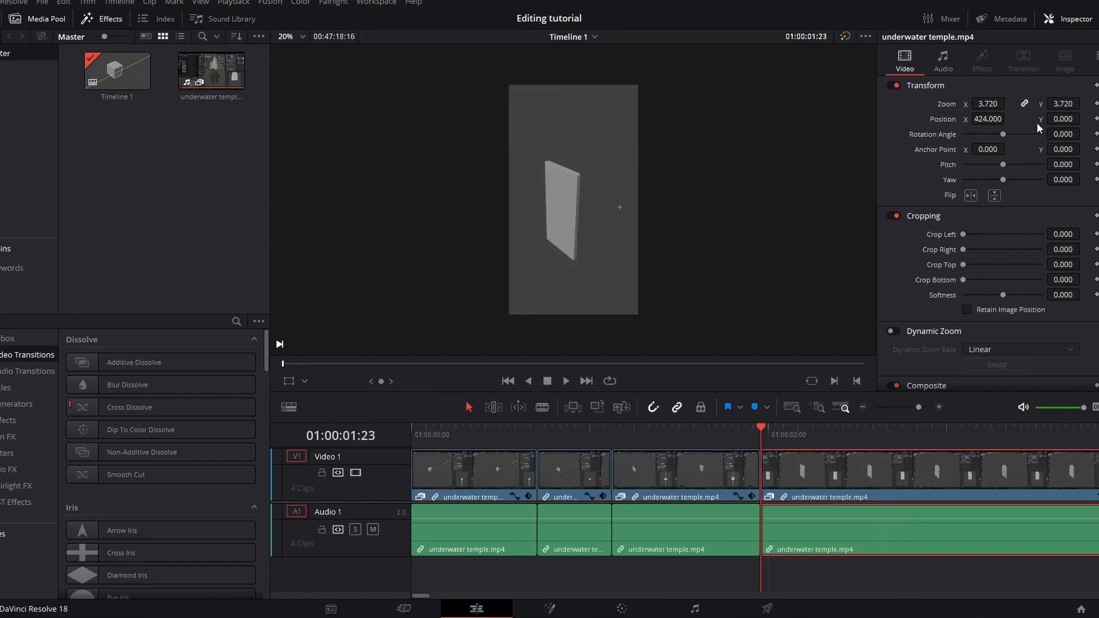
{"action": "left_click_drag", "start_coordinate": [983, 119], "coordinate": [985, 119]}
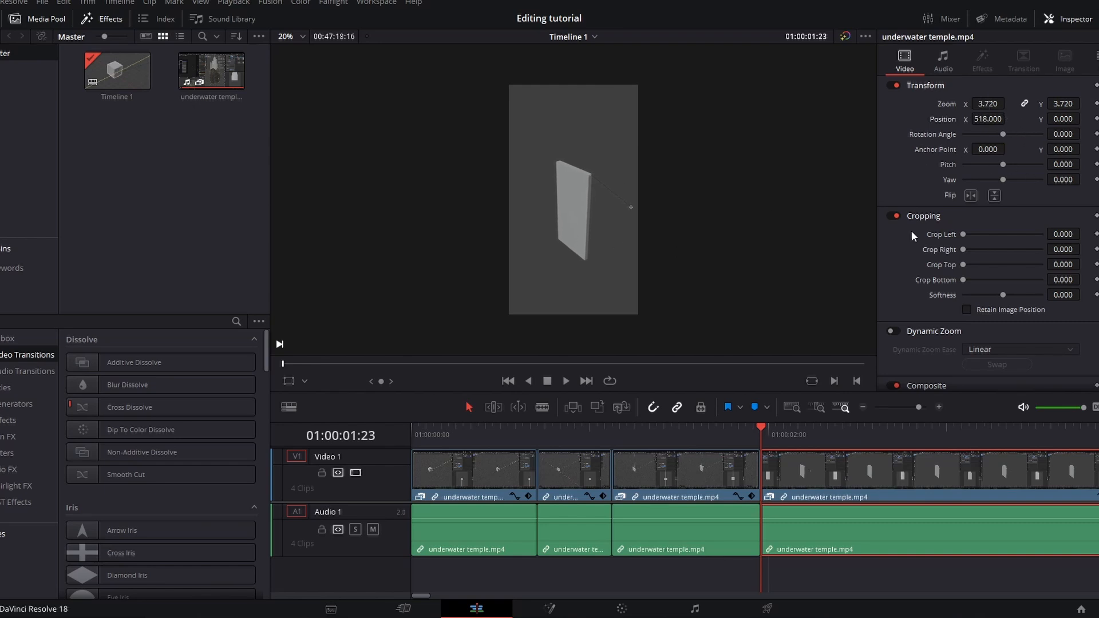
{"action": "left_click_drag", "start_coordinate": [987, 103], "coordinate": [1017, 103]}
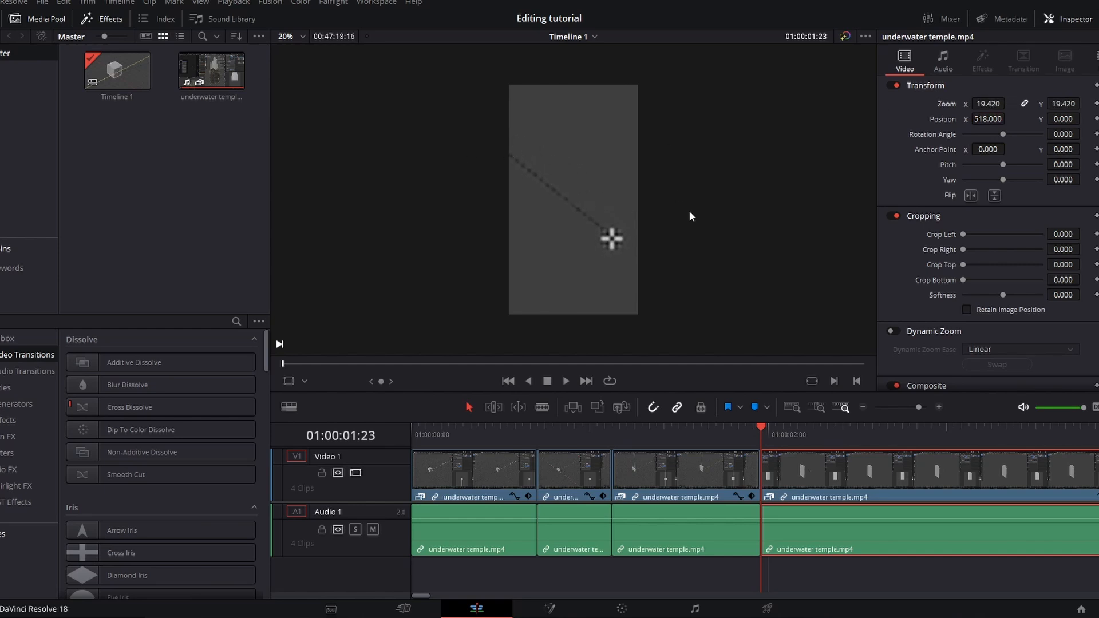
{"action": "key", "text": "ctrl+z"}
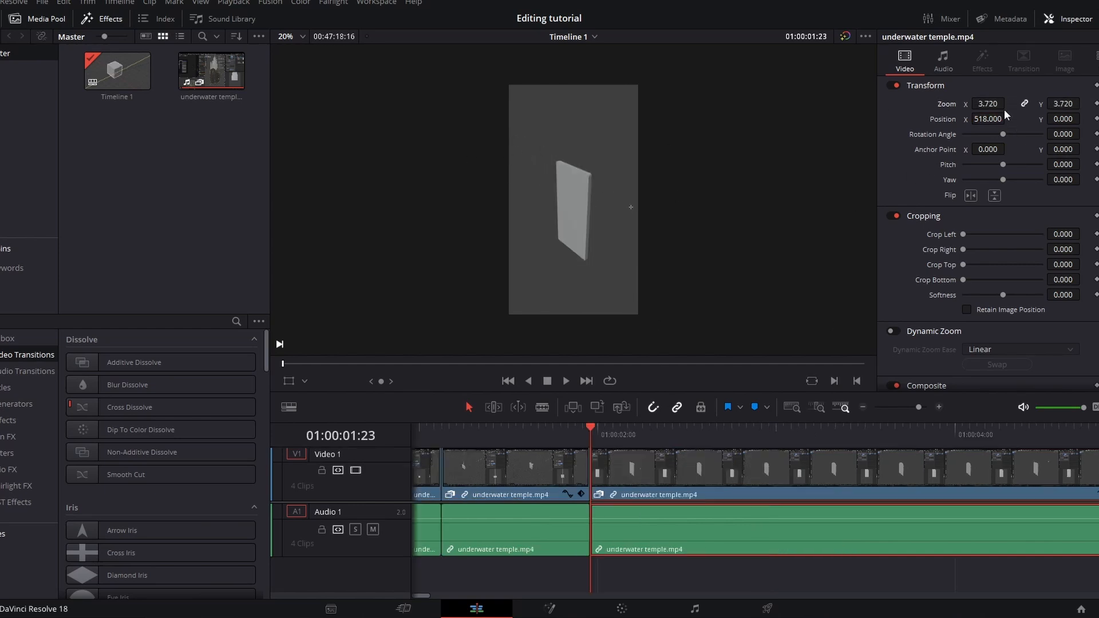
{"action": "mouse_move", "coordinate": [994, 105]}
{"action": "left_mouse_down"}
{"action": "mouse_move", "coordinate": [982, 105]}
{"action": "mouse_move", "coordinate": [1009, 117]}
{"action": "left_mouse_up"}
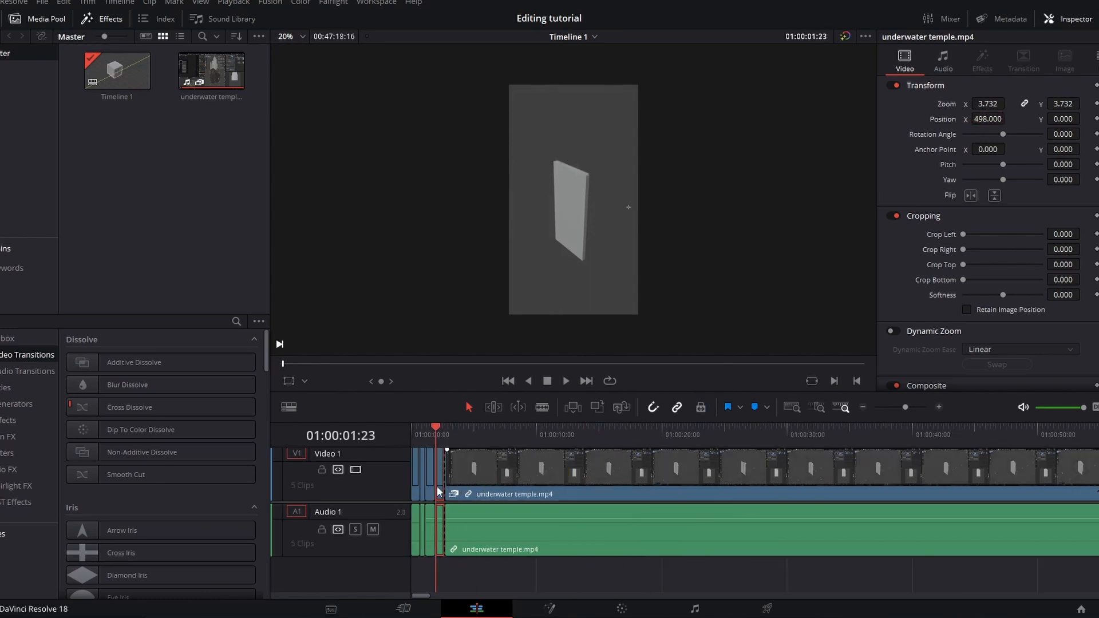
Split the reframed clip at about 01:00:02:17 and delete unneeded footage from the part that follows
{"action": "left_click_drag", "start_coordinate": [427, 489], "coordinate": [442, 461]}
{"action": "key", "text": "space"}
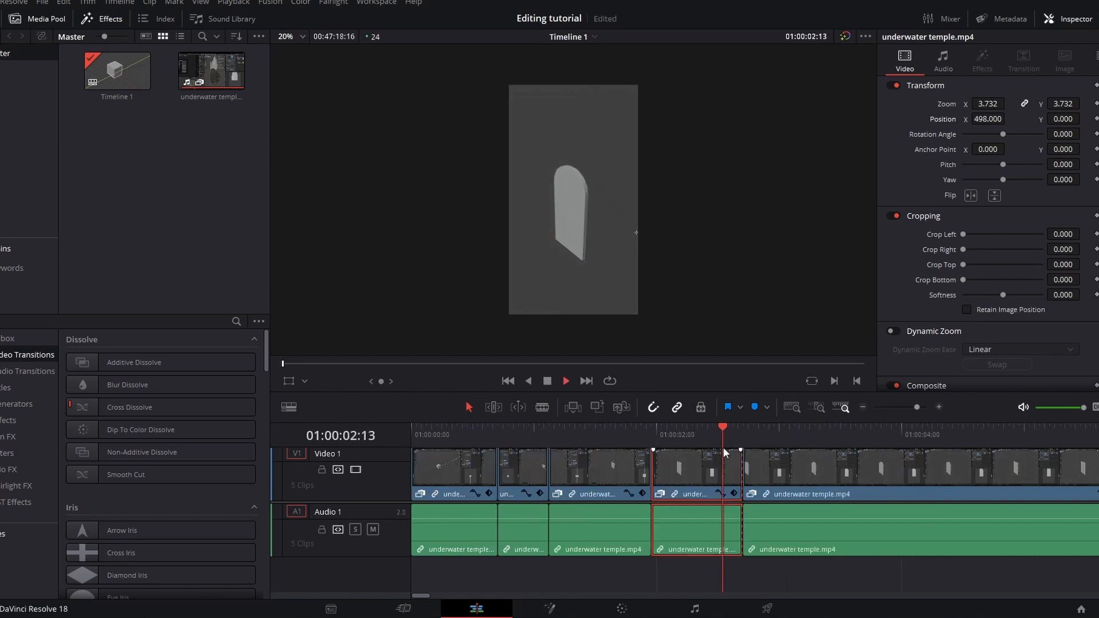
{"action": "key", "text": "space"}
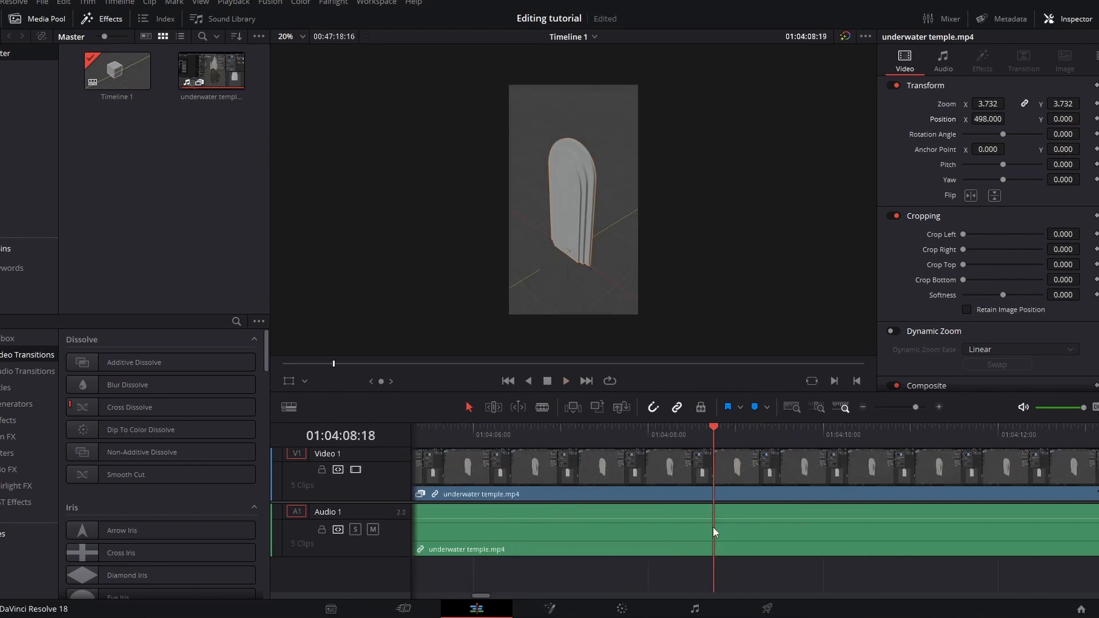
{"action": "mouse_move", "coordinate": [713, 526]}
{"action": "left_mouse_down"}
{"action": "mouse_move", "coordinate": [698, 534]}
{"action": "mouse_move", "coordinate": [710, 533]}
{"action": "left_mouse_up"}
{"action": "key", "text": "ctrl+b"}
{"action": "left_click", "coordinate": [645, 473]}
{"action": "key", "text": "Delete"}
{"action": "key", "text": "space"}
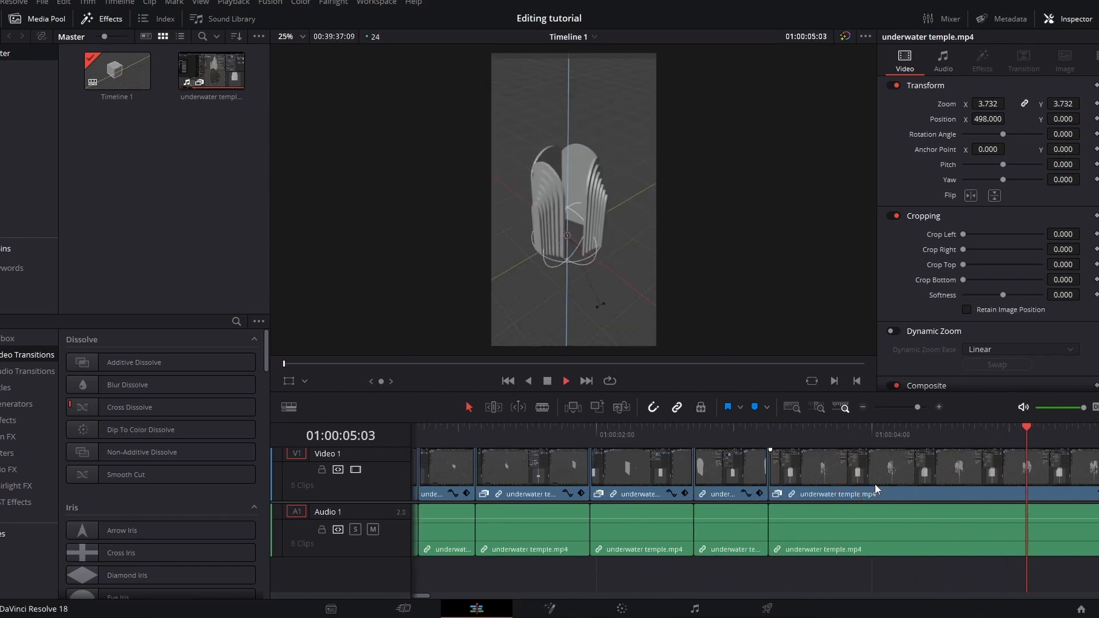
Split the remaining footage at 01:00:15:04, delete the section before the cut, and close the gap it leaves
{"action": "key", "text": "space"}
{"action": "scroll", "coordinate": [879, 483], "scroll_direction": "down", "scroll_amount": 2}
{"action": "left_click_drag", "start_coordinate": [715, 438], "coordinate": [562, 488]}
{"action": "key", "text": "Down"}
{"action": "key", "text": "space"}
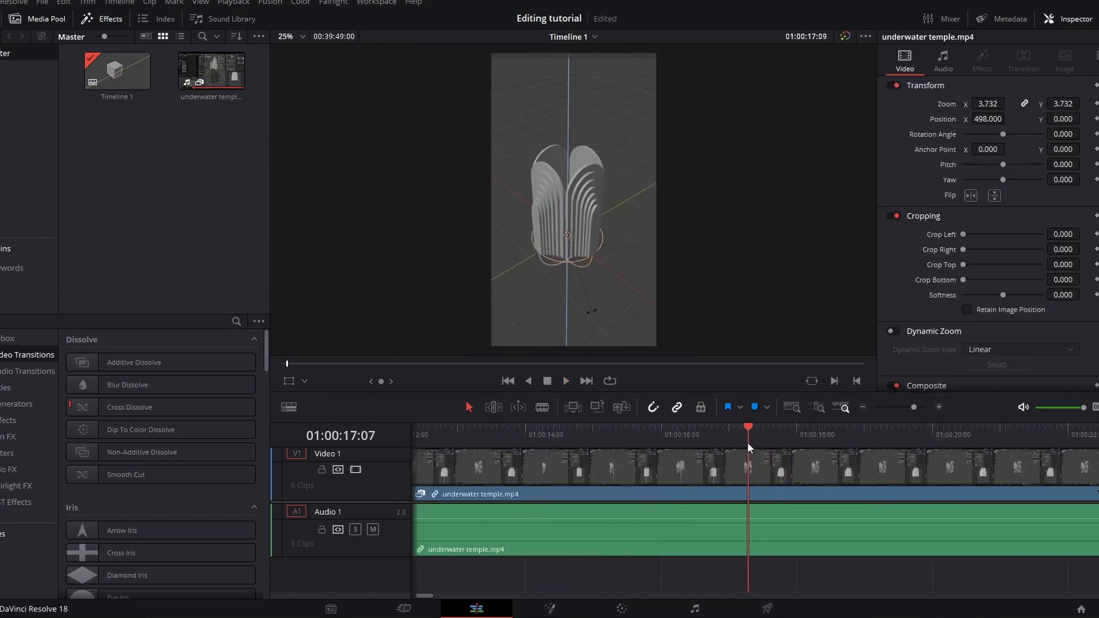
{"action": "left_click_drag", "start_coordinate": [747, 442], "coordinate": [603, 496]}
{"action": "key", "text": "b"}
{"action": "left_click", "coordinate": [604, 493]}
{"action": "key", "text": "a"}
{"action": "left_click", "coordinate": [554, 472]}
{"action": "key", "text": "BackSpace"}
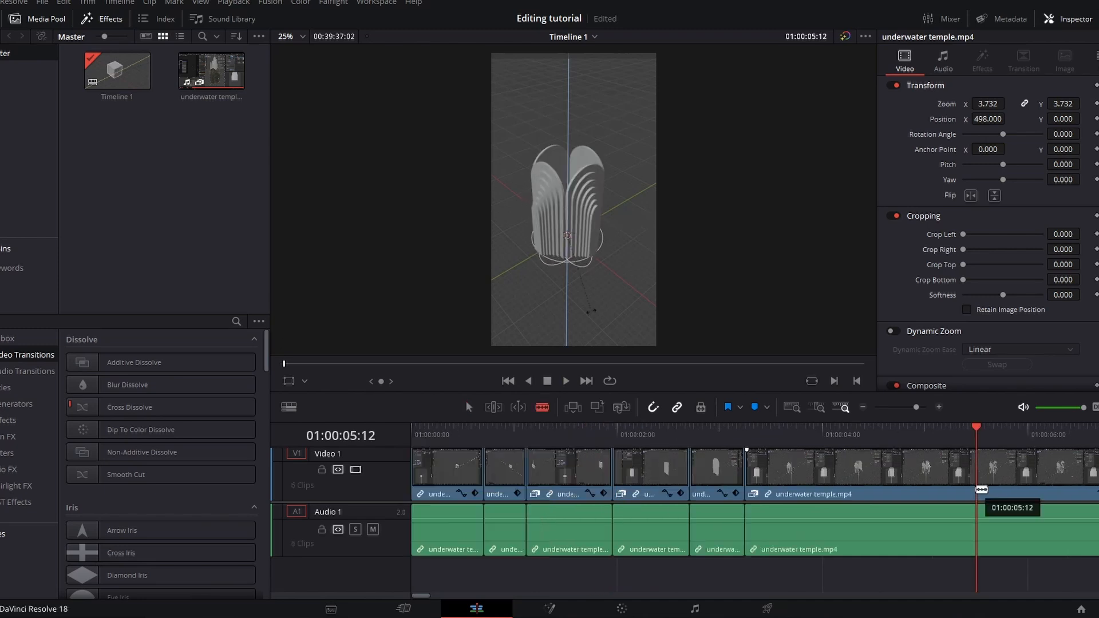
Apply a Change Clip Speed adjustment to the segment ending at 01:00:05:12, where the arches are arranged
{"action": "right_click", "coordinate": [870, 473]}
{"action": "left_click", "coordinate": [777, 525]}
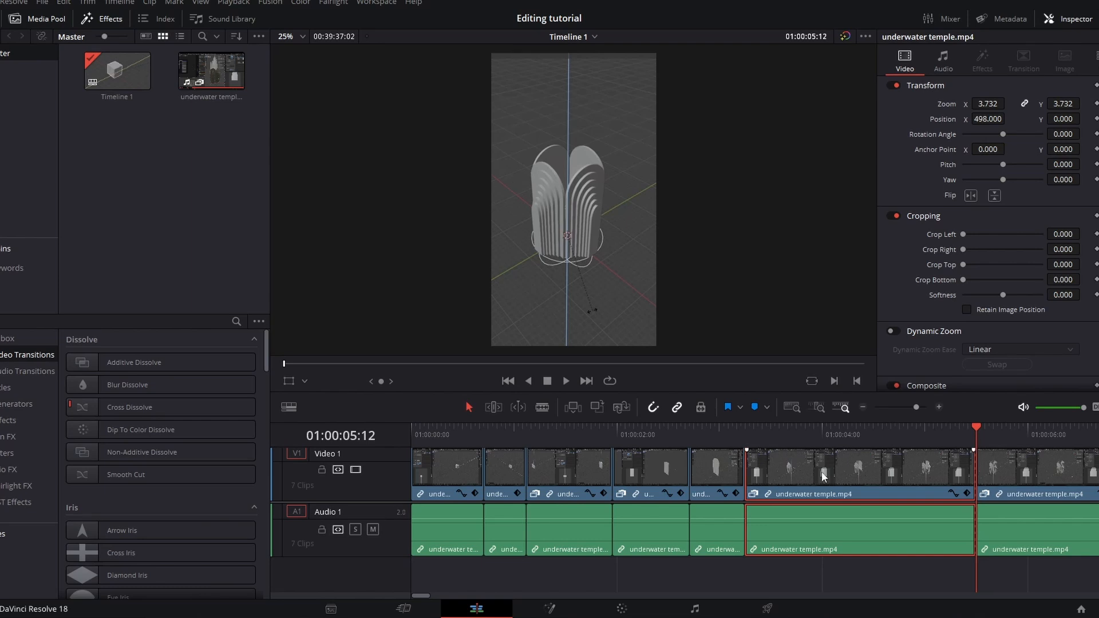
{"action": "right_click", "coordinate": [854, 470]}
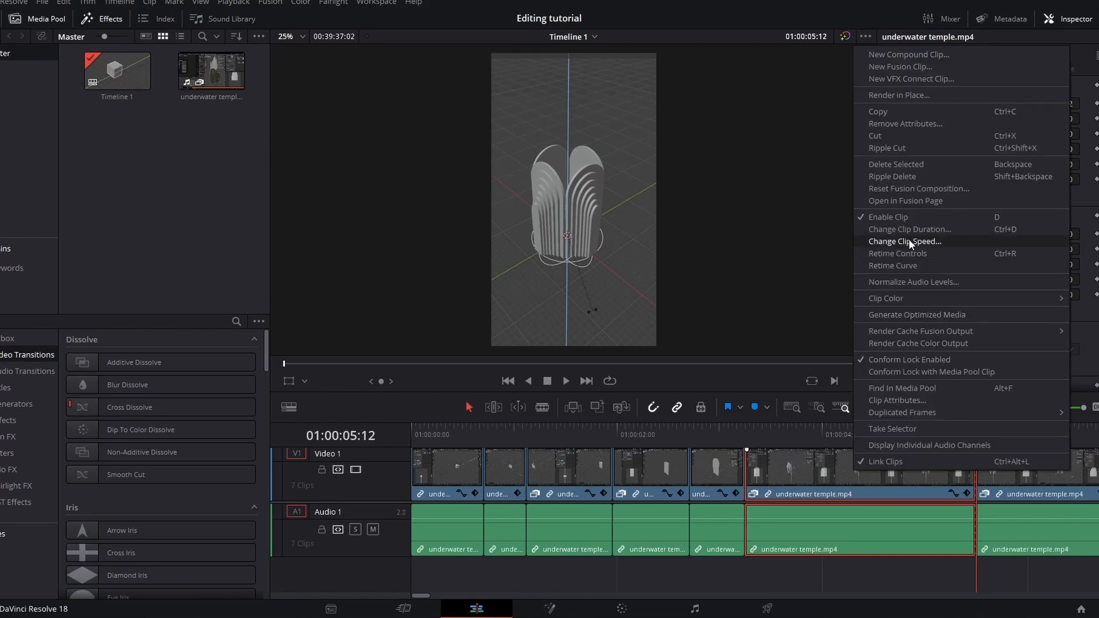
{"action": "left_click", "coordinate": [950, 244]}
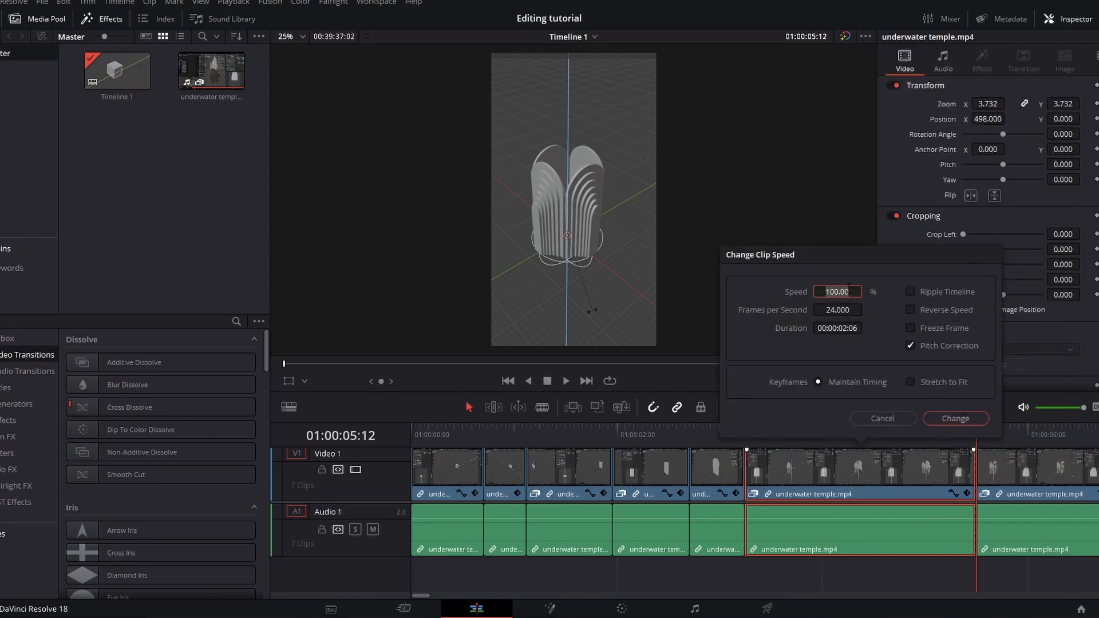
{"action": "left_click", "coordinate": [954, 418]}
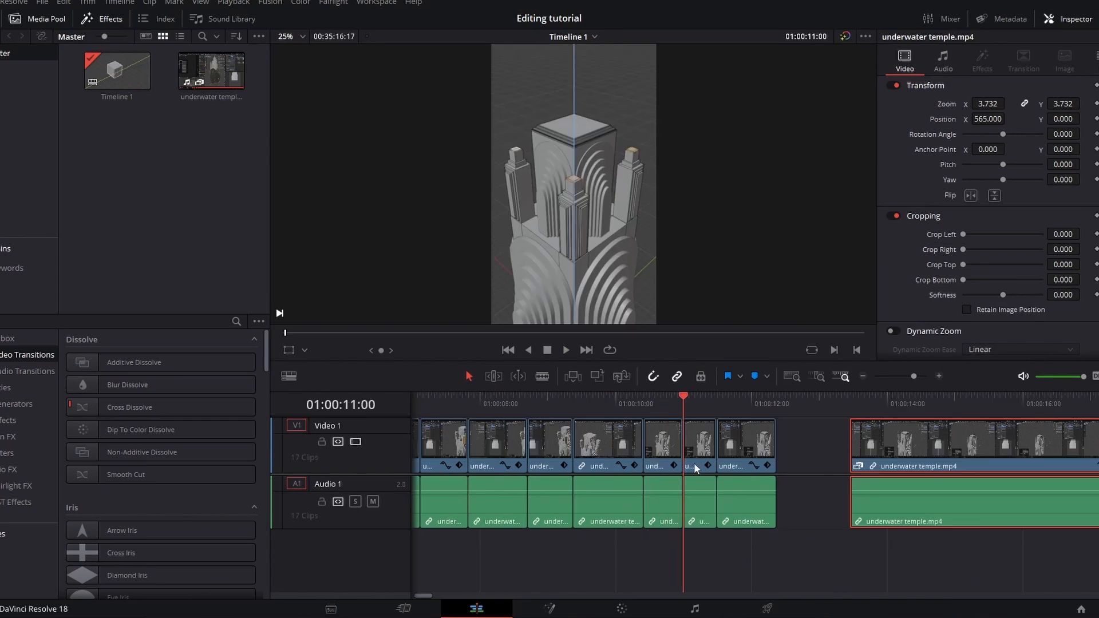
Play the edited tower segments between about 01:00:09:15 and 01:00:12:00 and inspect the preview's framing and detail up close
{"action": "left_click_drag", "start_coordinate": [694, 462], "coordinate": [637, 480]}
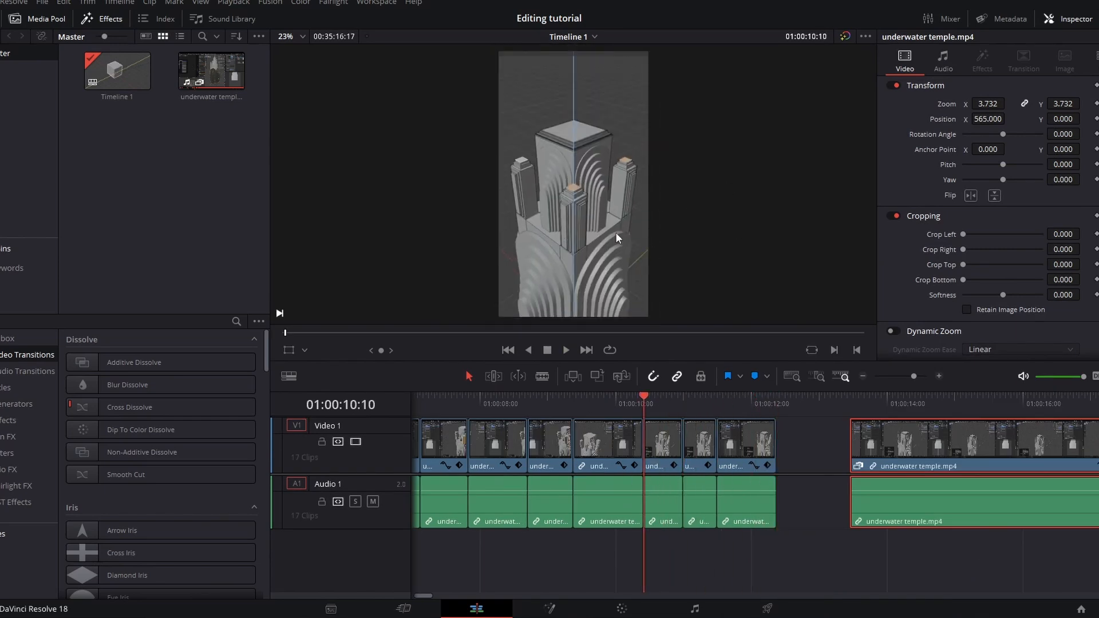
{"action": "scroll", "coordinate": [583, 198], "scroll_direction": "up", "scroll_amount": 1}
{"action": "scroll", "coordinate": [585, 202], "scroll_direction": "up", "scroll_amount": 3}
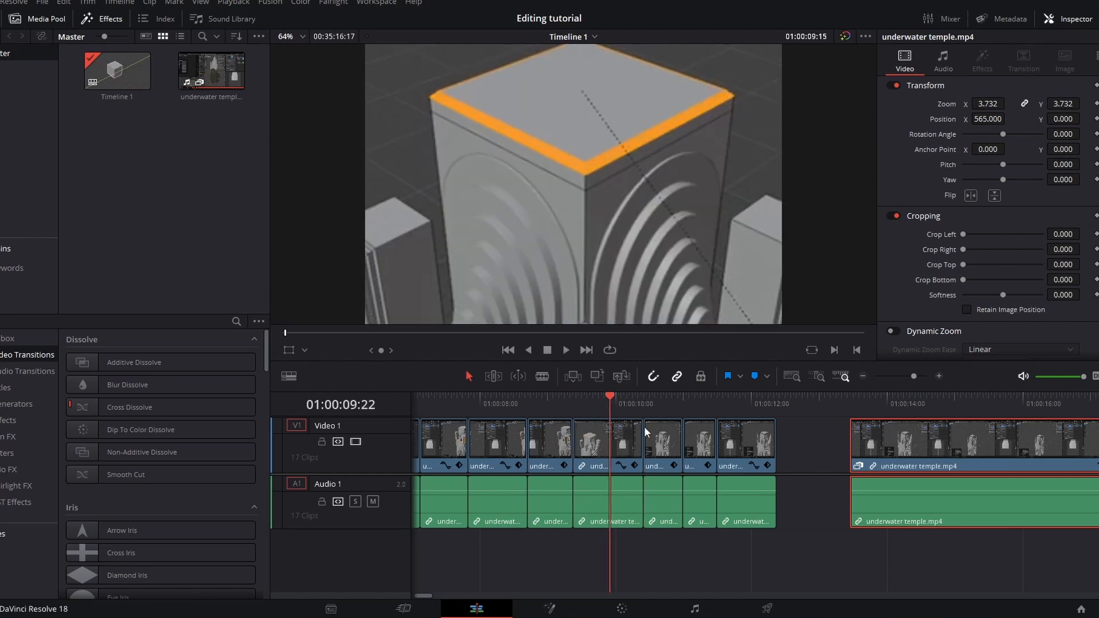
{"action": "scroll", "coordinate": [616, 259], "scroll_direction": "down", "scroll_amount": 2}
{"action": "key", "text": "space"}
{"action": "scroll", "coordinate": [601, 275], "scroll_direction": "down", "scroll_amount": 1}
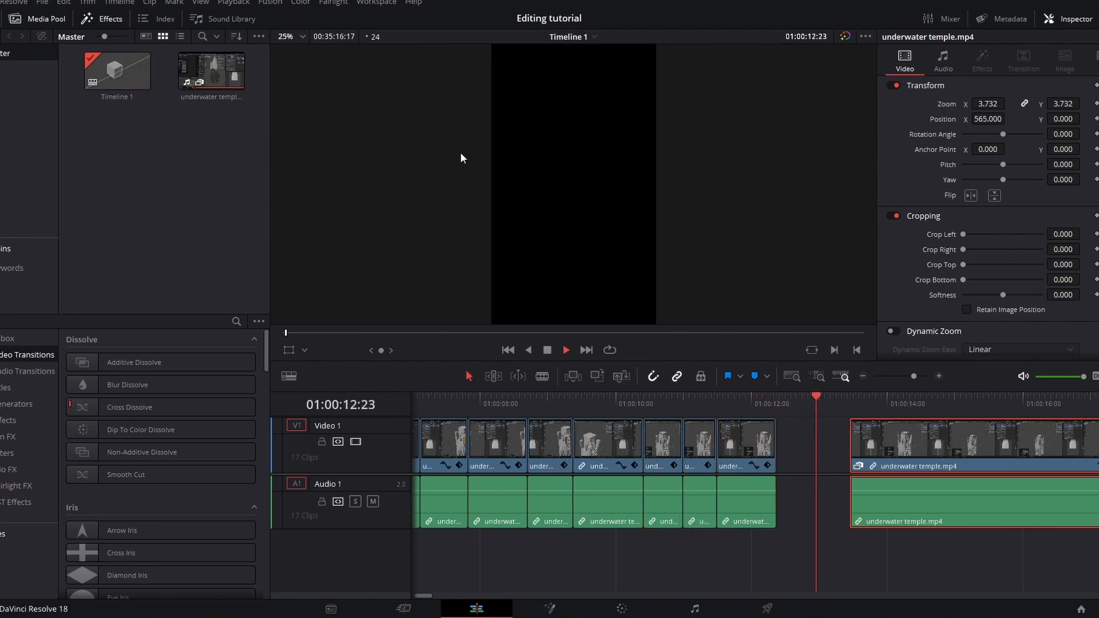
Stop playback and delete the gap in front of the last underwater temple.mp4 segment so it starts at 01:00:12:09
{"action": "key", "text": "space"}
{"action": "left_click", "coordinate": [798, 479]}
{"action": "key", "text": "Delete"}
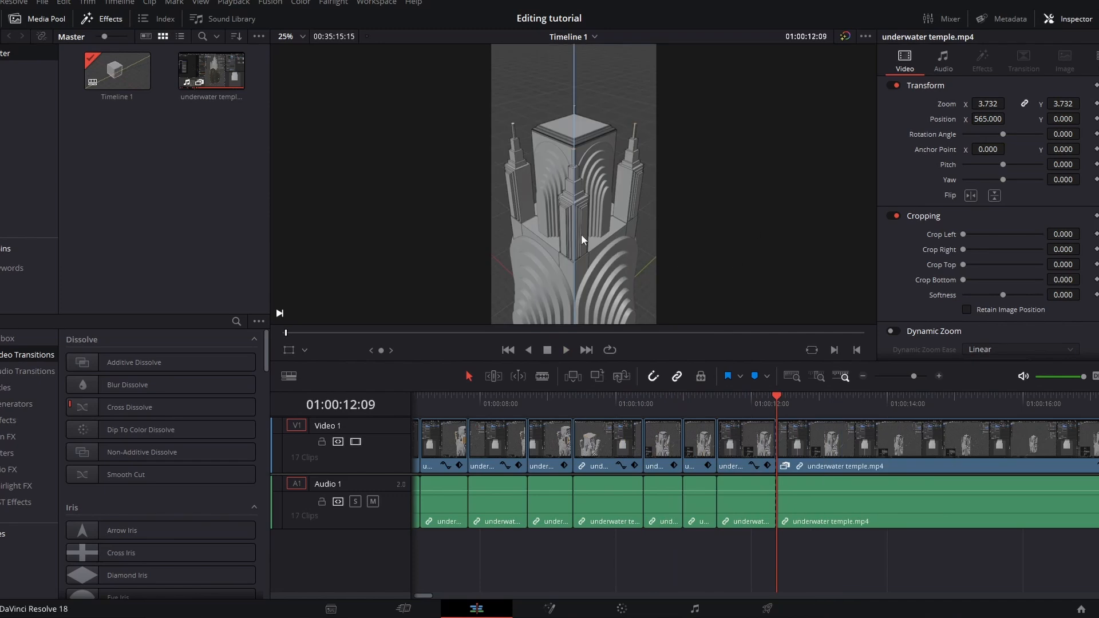
Scrub back through the edited tower segments to 01:00:11:00 and inspect the framing up close in the preview
{"action": "scroll", "coordinate": [583, 237], "scroll_direction": "down", "scroll_amount": 1}
{"action": "scroll", "coordinate": [595, 239], "scroll_direction": "up", "scroll_amount": 5}
{"action": "scroll", "coordinate": [597, 239], "scroll_direction": "down", "scroll_amount": 2}
{"action": "left_click_drag", "start_coordinate": [662, 399], "coordinate": [689, 493]}
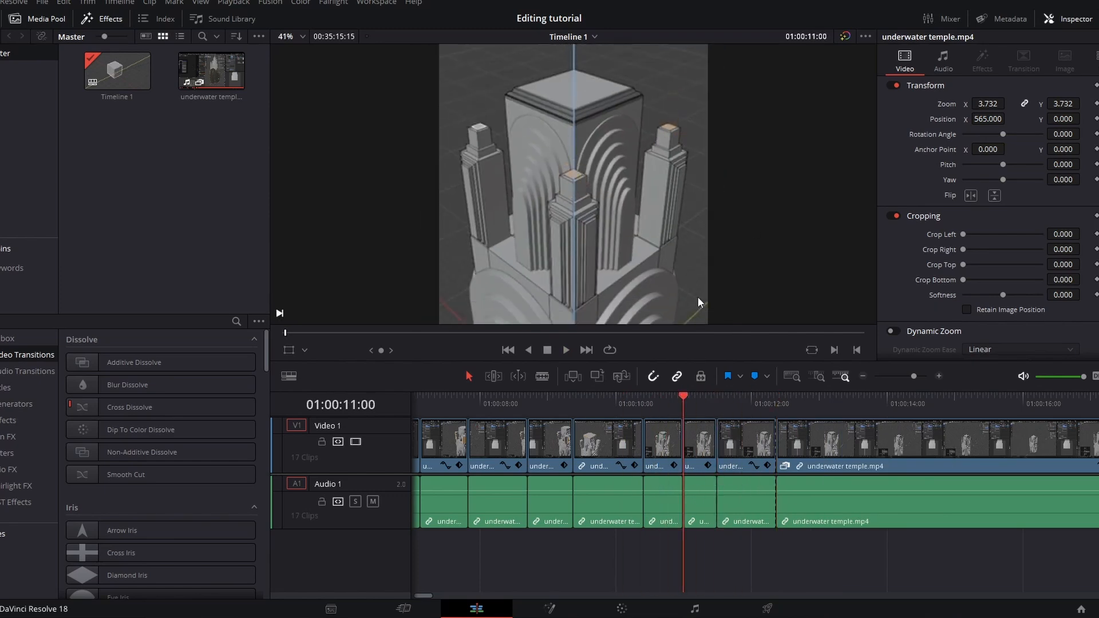
{"action": "scroll", "coordinate": [698, 297], "scroll_direction": "down", "scroll_amount": 2}
{"action": "scroll", "coordinate": [548, 503], "scroll_direction": "down", "scroll_amount": 2}
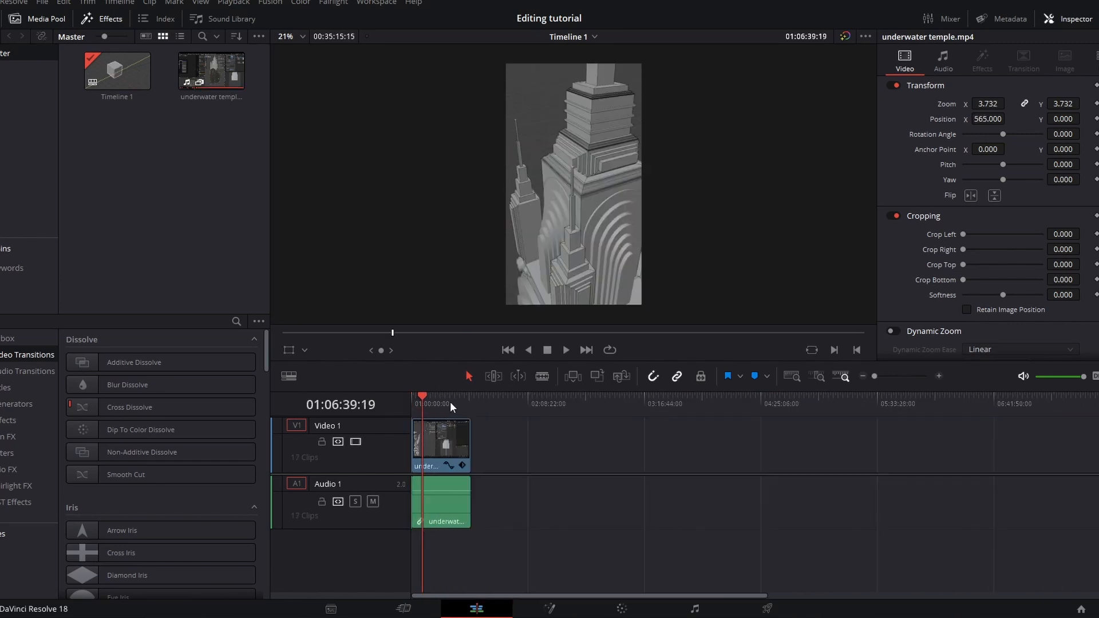
{"action": "left_click", "coordinate": [473, 401]}
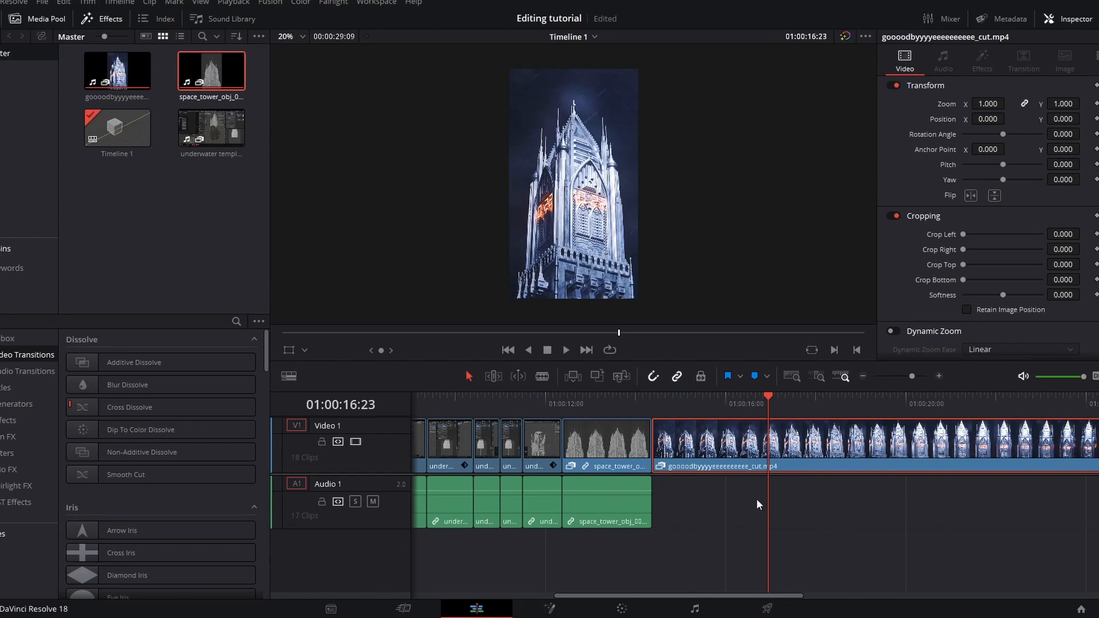
Scrub both finished-tower clips and temporarily move the rendered clip away from the end of the grey space_tower clip
{"action": "left_click_drag", "start_coordinate": [666, 403], "coordinate": [898, 438]}
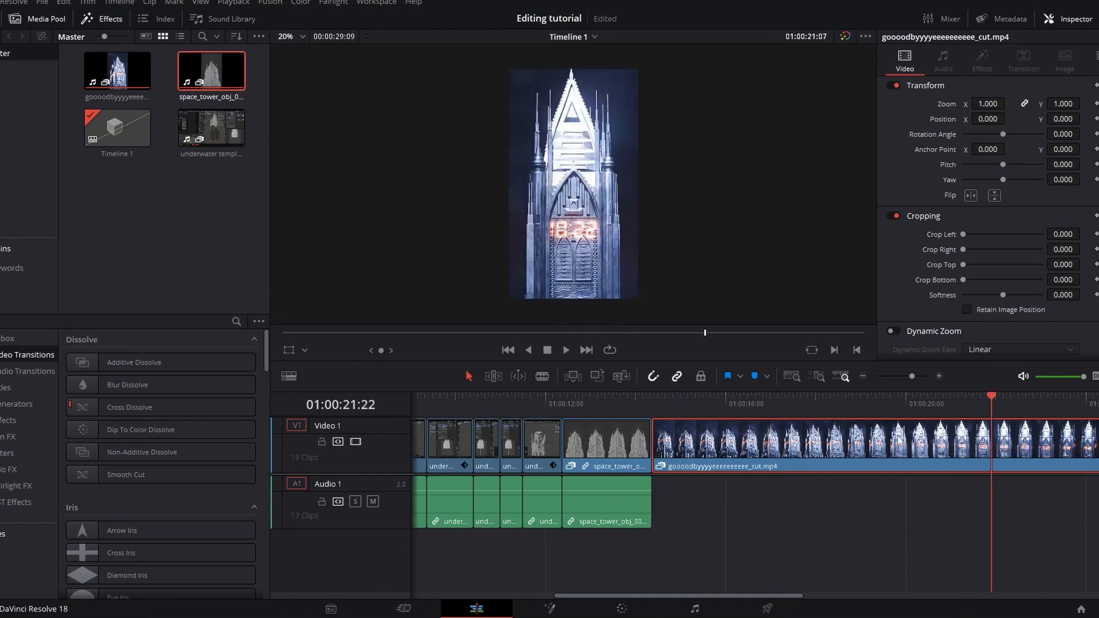
{"action": "left_click_drag", "start_coordinate": [992, 453], "coordinate": [570, 479]}
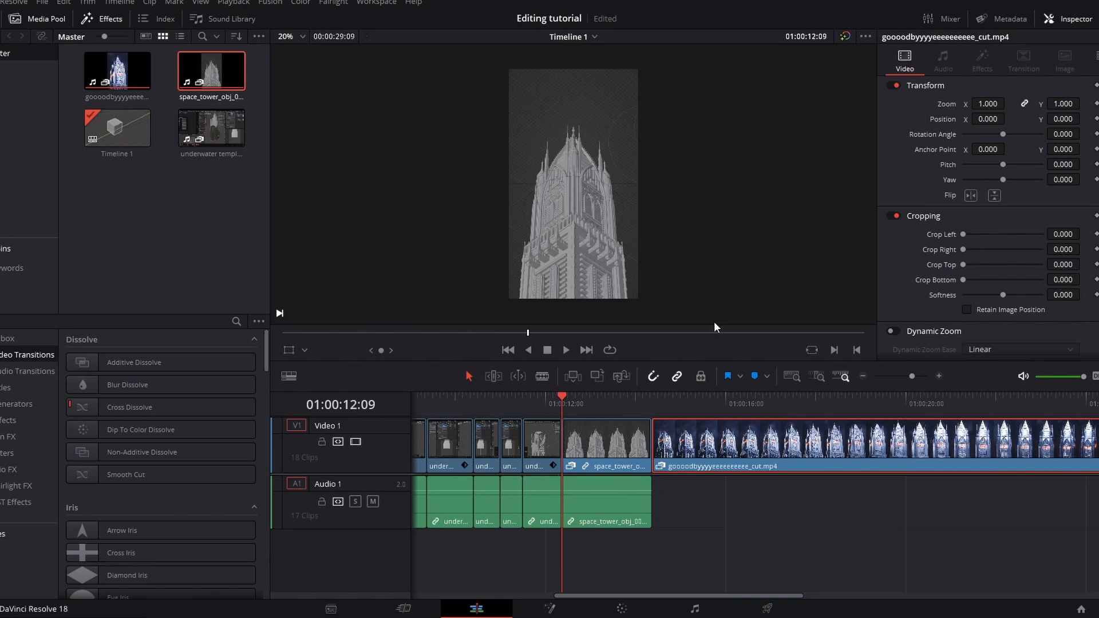
{"action": "left_click_drag", "start_coordinate": [664, 445], "coordinate": [744, 445]}
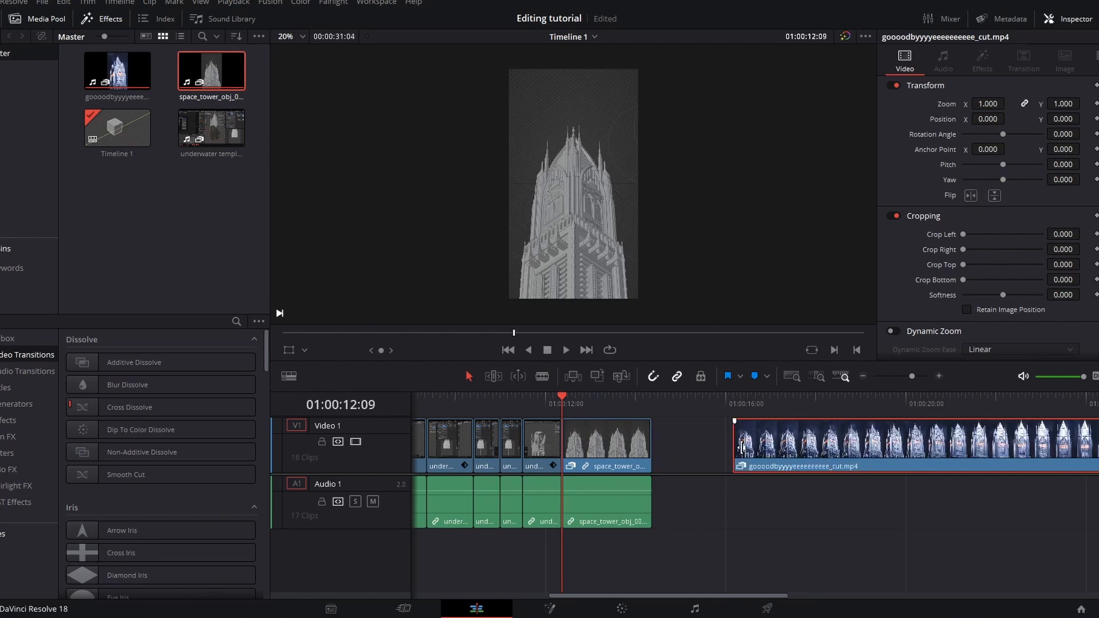
{"action": "scroll", "coordinate": [609, 240], "scroll_direction": "up", "scroll_amount": 8}
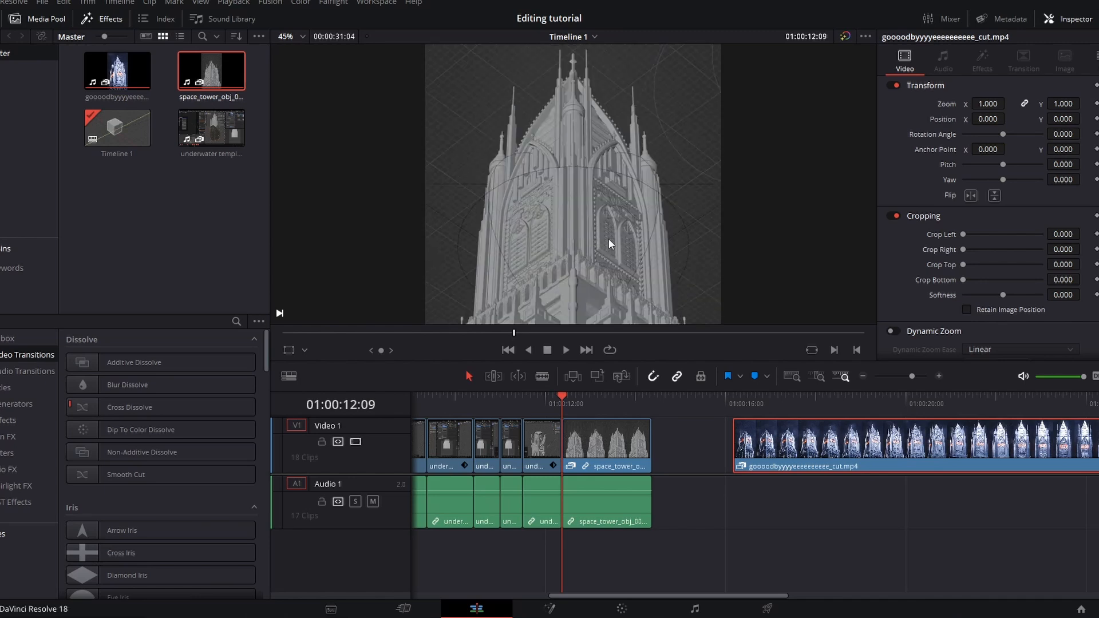
{"action": "scroll", "coordinate": [613, 225], "scroll_direction": "down", "scroll_amount": 9}
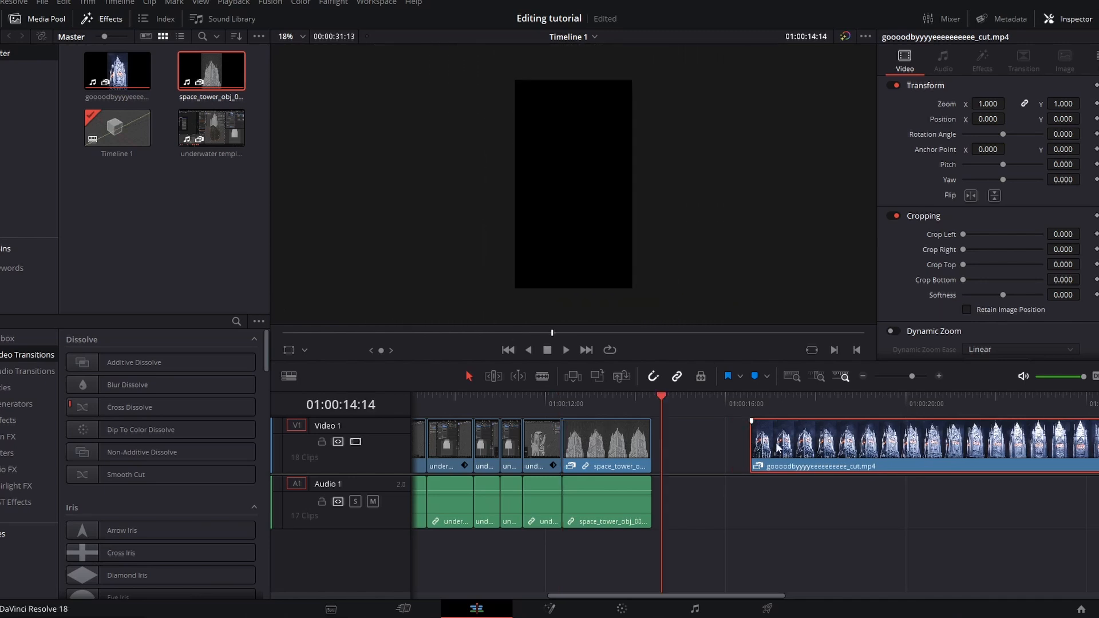
{"action": "left_click_drag", "start_coordinate": [777, 449], "coordinate": [678, 448]}
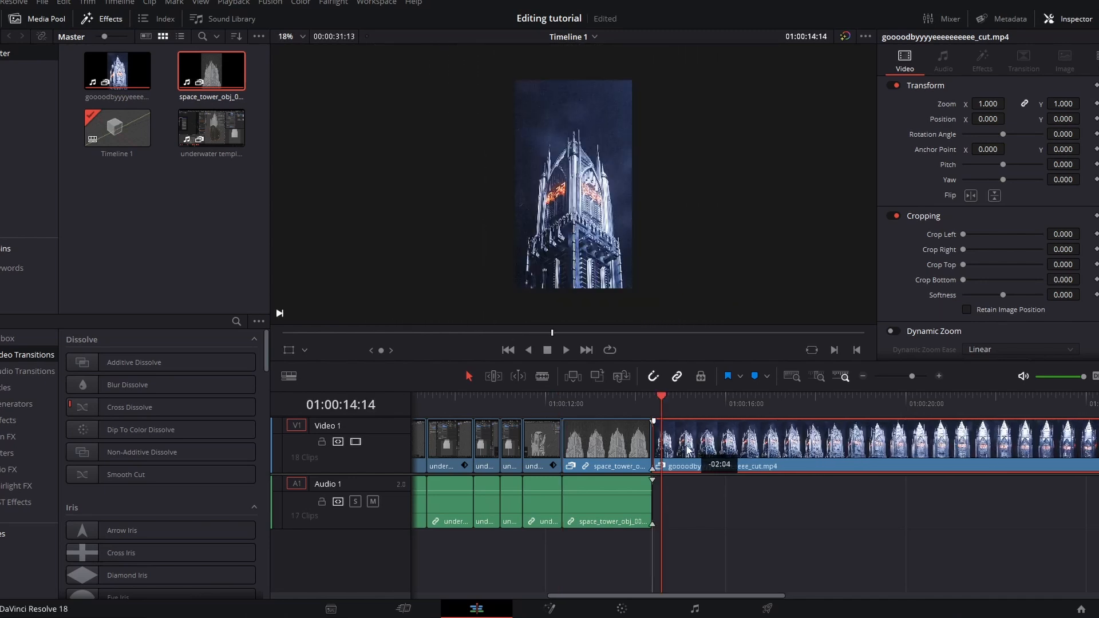
Play the cut from the grey space_tower clip to the rendered tower clip to compare their camera motion
{"action": "left_click", "coordinate": [627, 400]}
{"action": "key", "text": "space"}
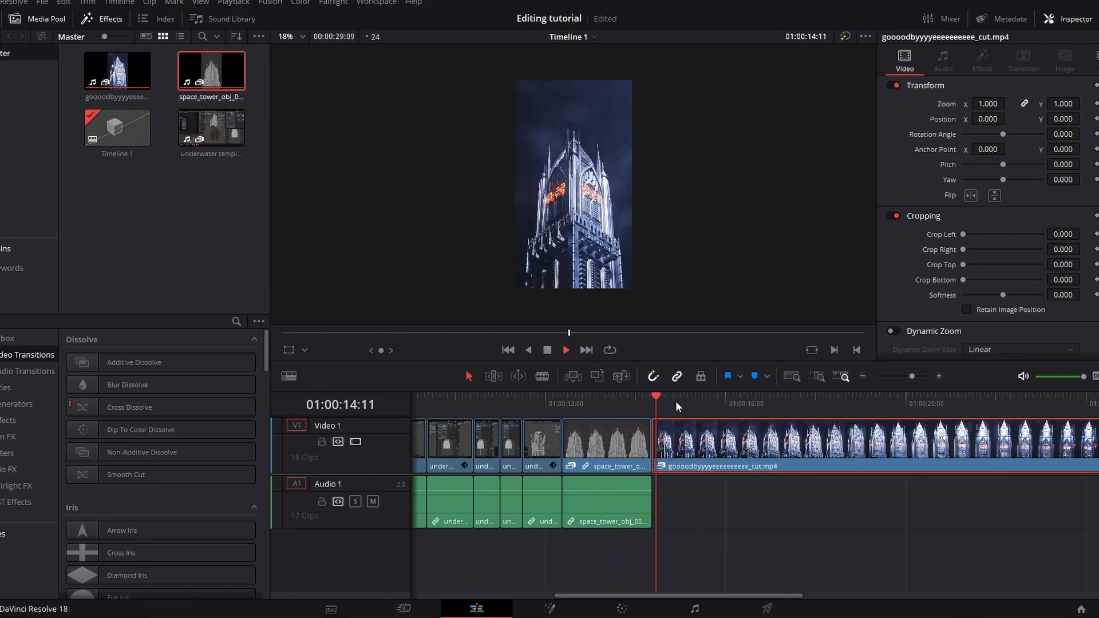
{"action": "left_click", "coordinate": [633, 408]}
{"action": "key", "text": "space"}
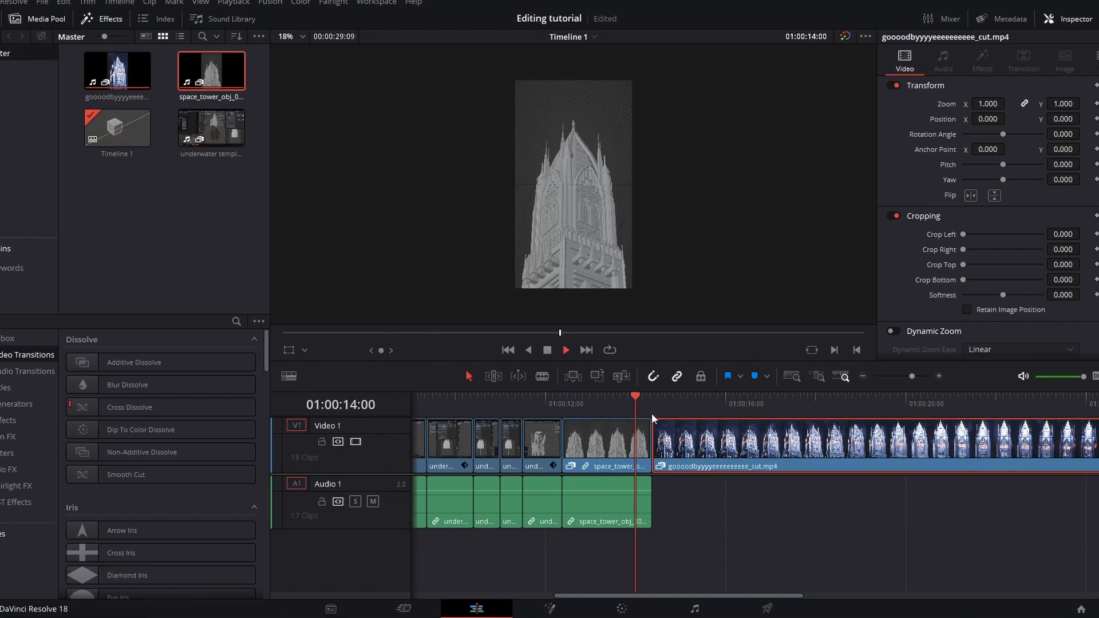
{"action": "left_click", "coordinate": [578, 410]}
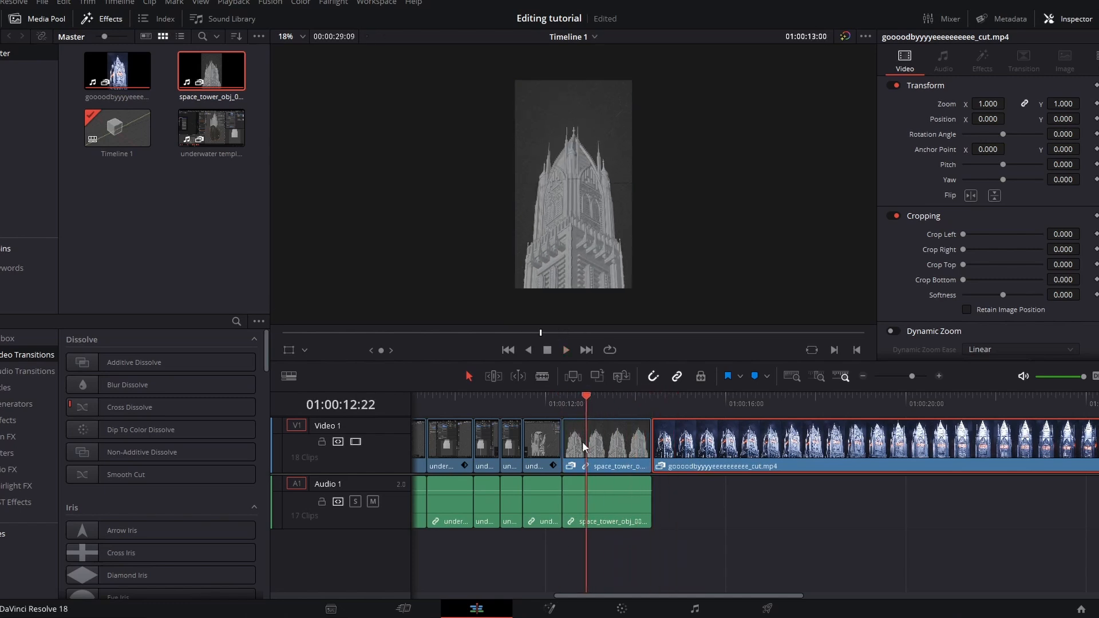
Stack the space_tower clip on Video 2 above the rendered clip for comparison, and return it to its gap on Video 1
{"action": "left_click_drag", "start_coordinate": [590, 485], "coordinate": [618, 486]}
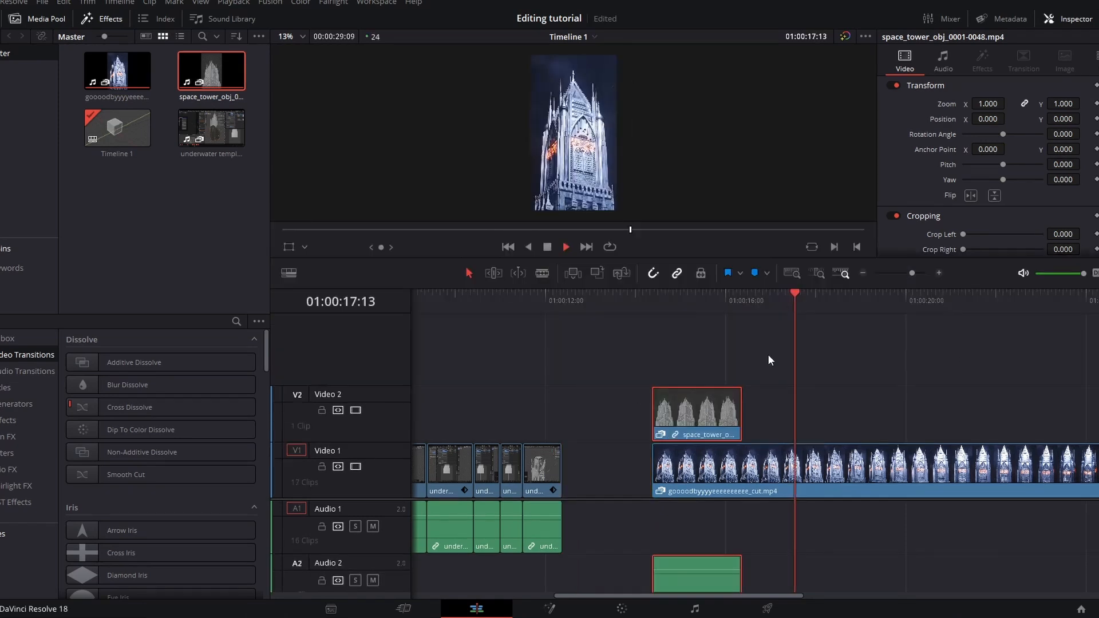
{"action": "left_click_drag", "start_coordinate": [768, 354], "coordinate": [744, 321]}
{"action": "scroll", "coordinate": [666, 380], "scroll_direction": "right", "scroll_amount": 5}
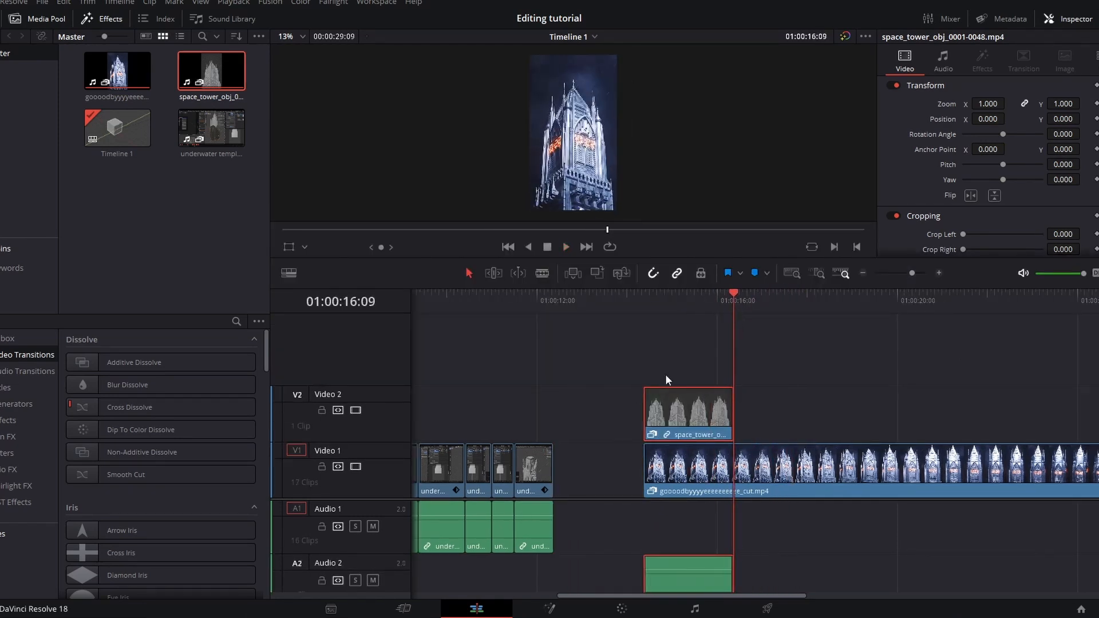
{"action": "scroll", "coordinate": [680, 349], "scroll_direction": "left", "scroll_amount": 5}
{"action": "left_click_drag", "start_coordinate": [768, 311], "coordinate": [760, 339]}
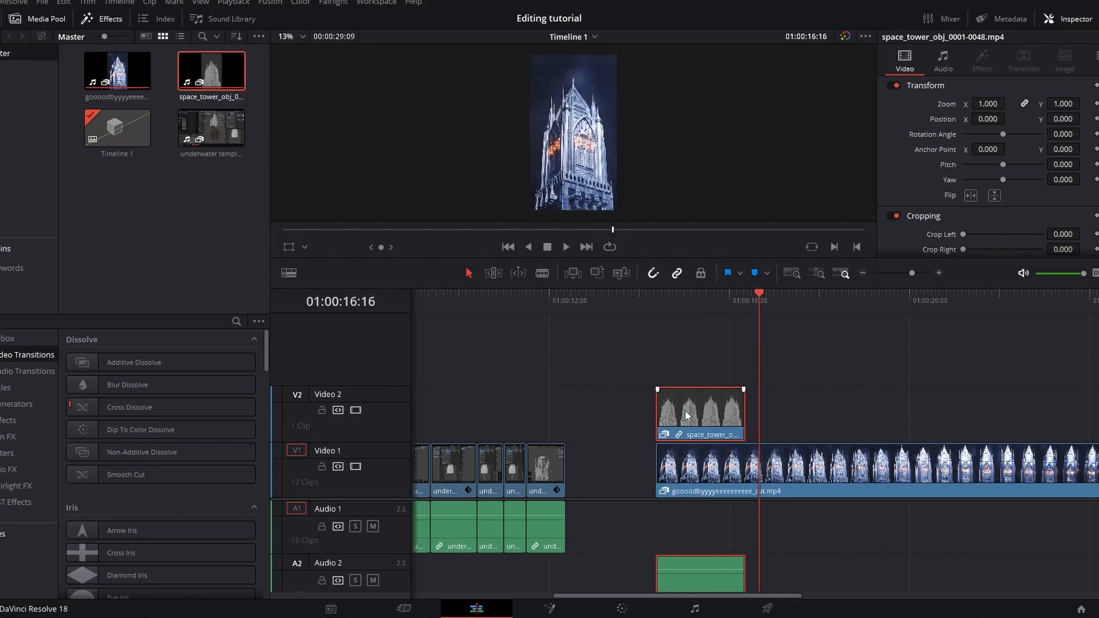
{"action": "left_click_drag", "start_coordinate": [698, 412], "coordinate": [607, 464]}
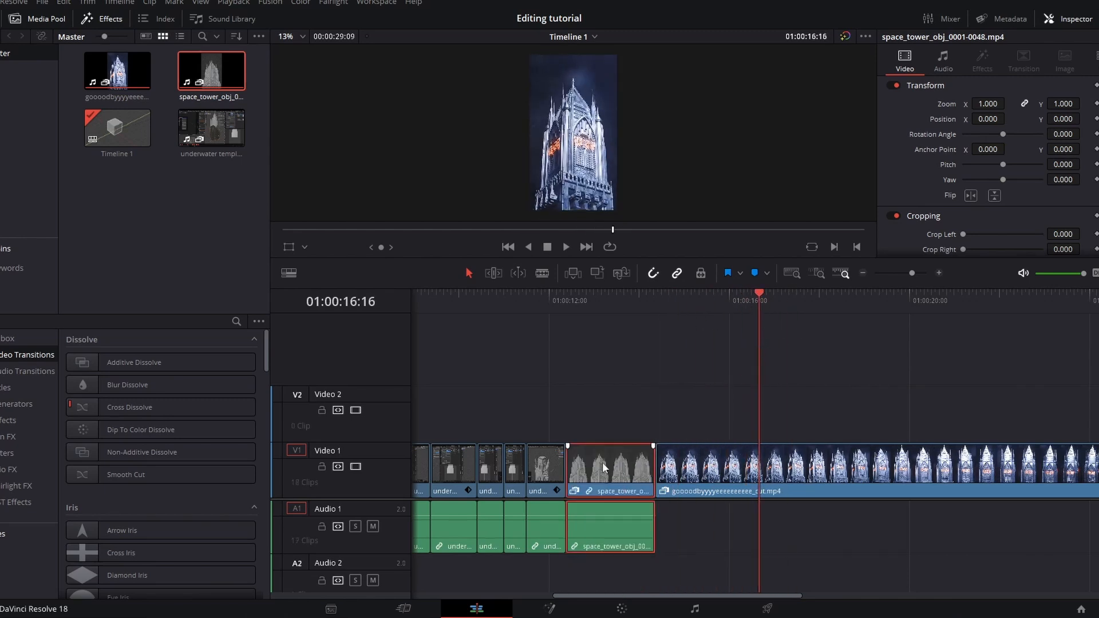
Apply Reverse Speed to space_tower_obj_0001-0048.mp4 through Change Clip Speed and play the clip back
{"action": "right_click", "coordinate": [603, 462]}
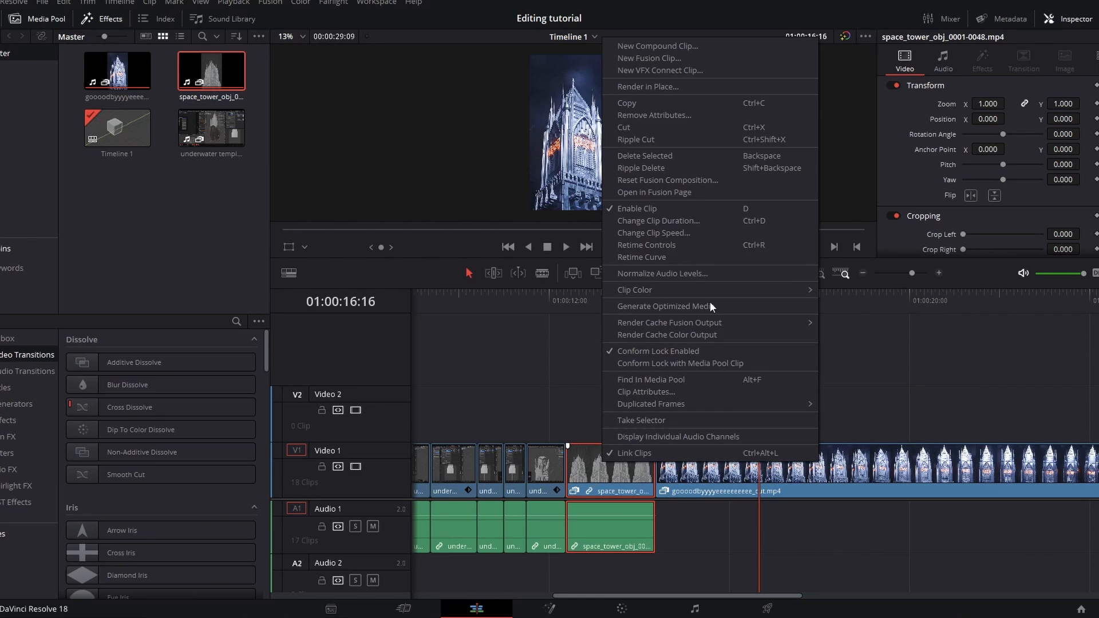
{"action": "left_click", "coordinate": [687, 233]}
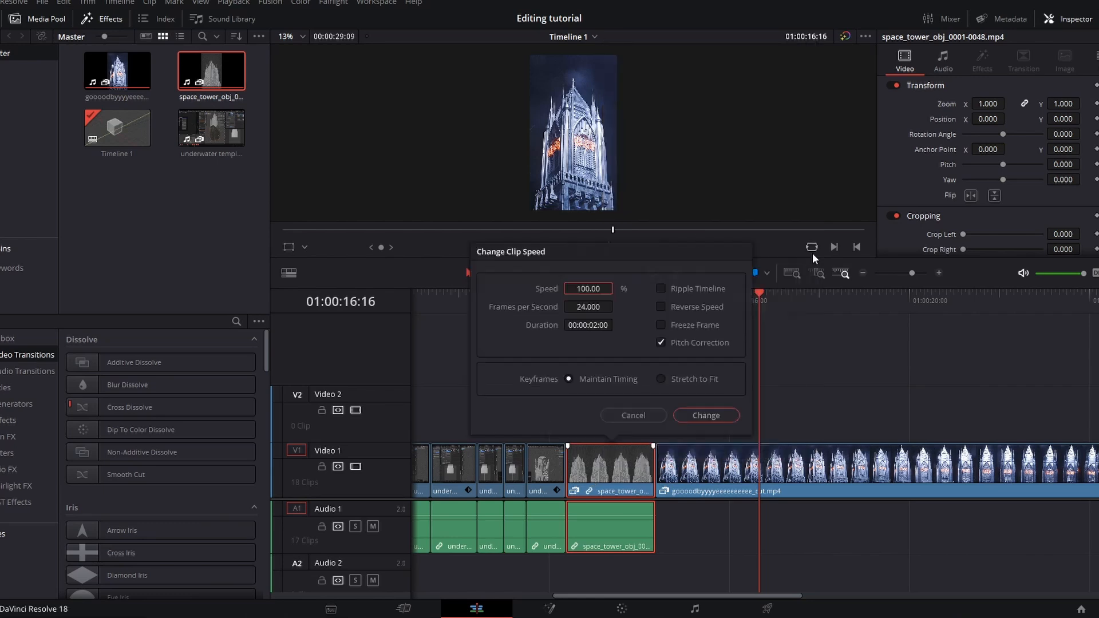
{"action": "left_click", "coordinate": [706, 309]}
{"action": "left_click", "coordinate": [699, 414]}
{"action": "left_click", "coordinate": [572, 304]}
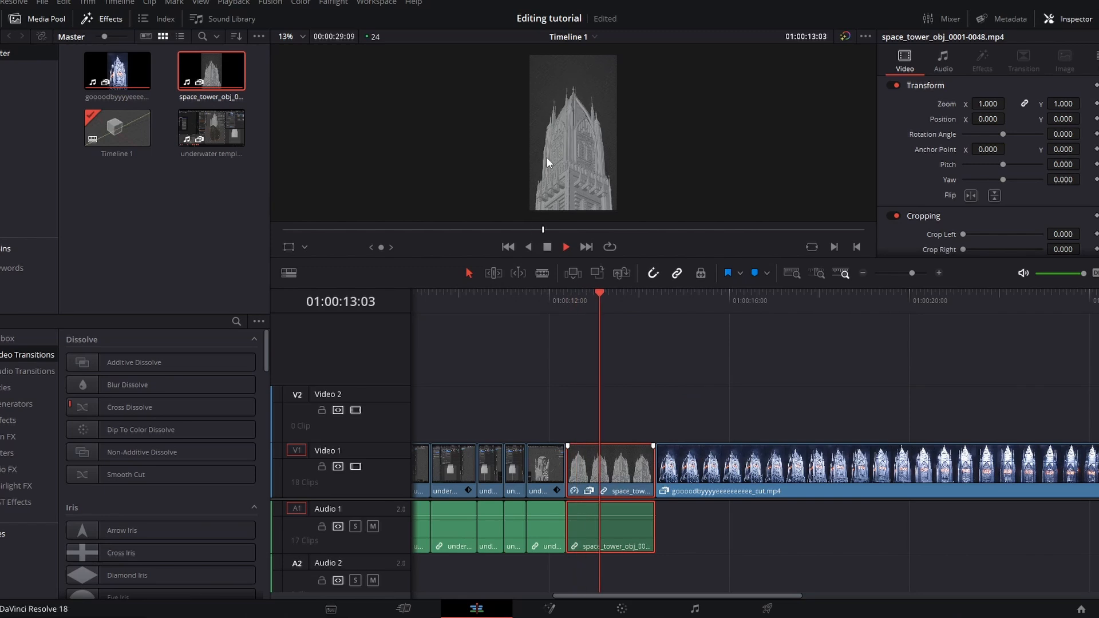
Enlarge the preview by shrinking the timeline area, and fit the whole rendered tower clip into the timeline view
{"action": "left_click_drag", "start_coordinate": [464, 288], "coordinate": [517, 390]}
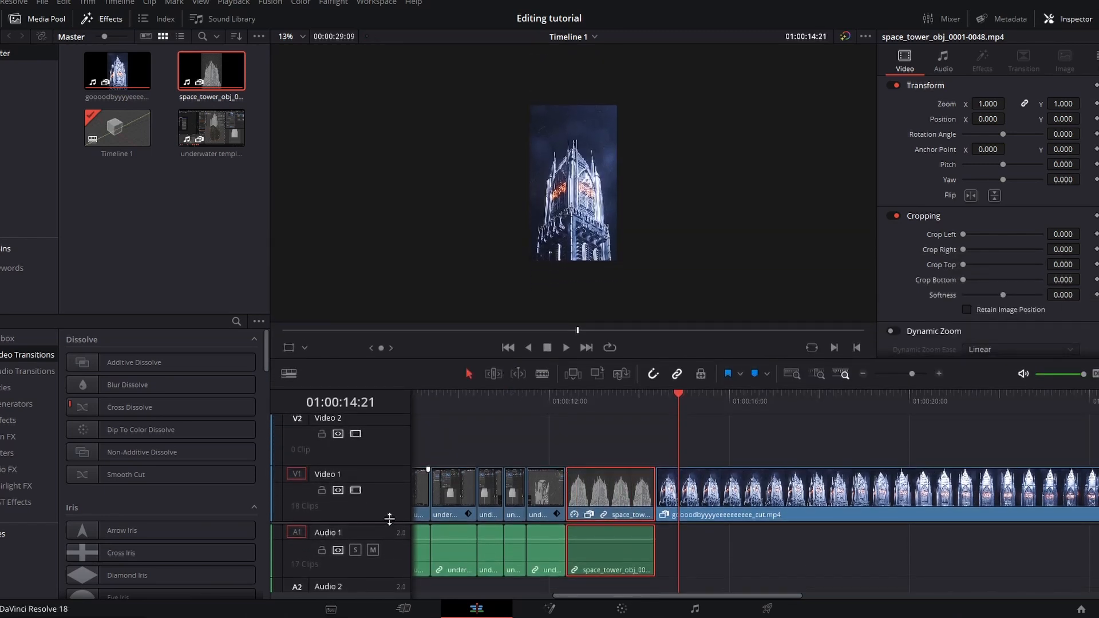
{"action": "scroll", "coordinate": [401, 504], "scroll_direction": "down", "scroll_amount": 1}
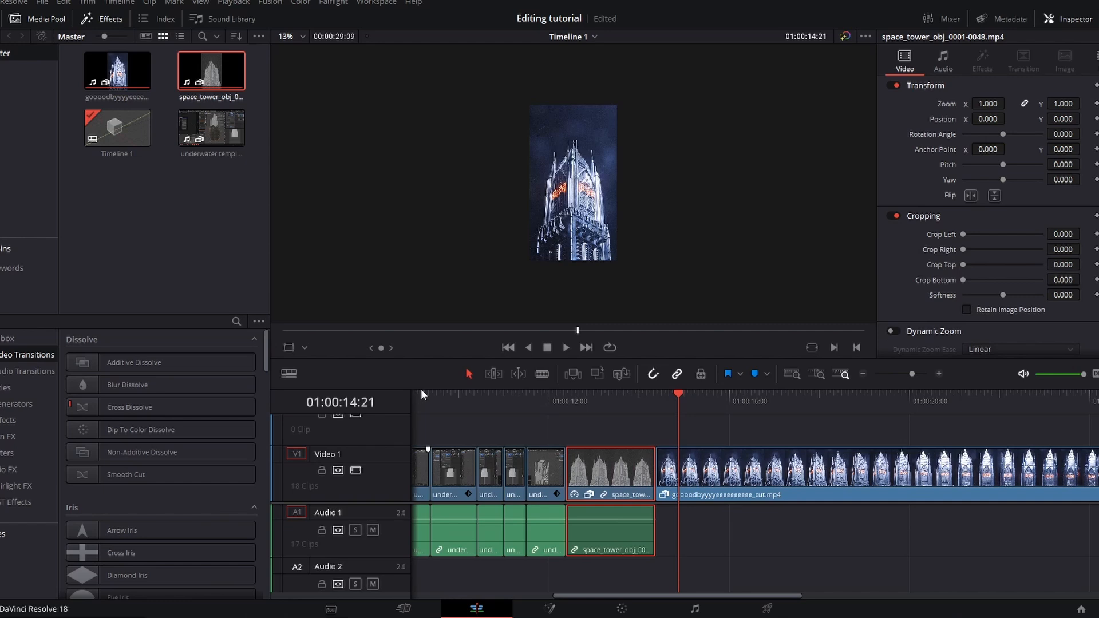
{"action": "left_click_drag", "start_coordinate": [425, 388], "coordinate": [427, 407]}
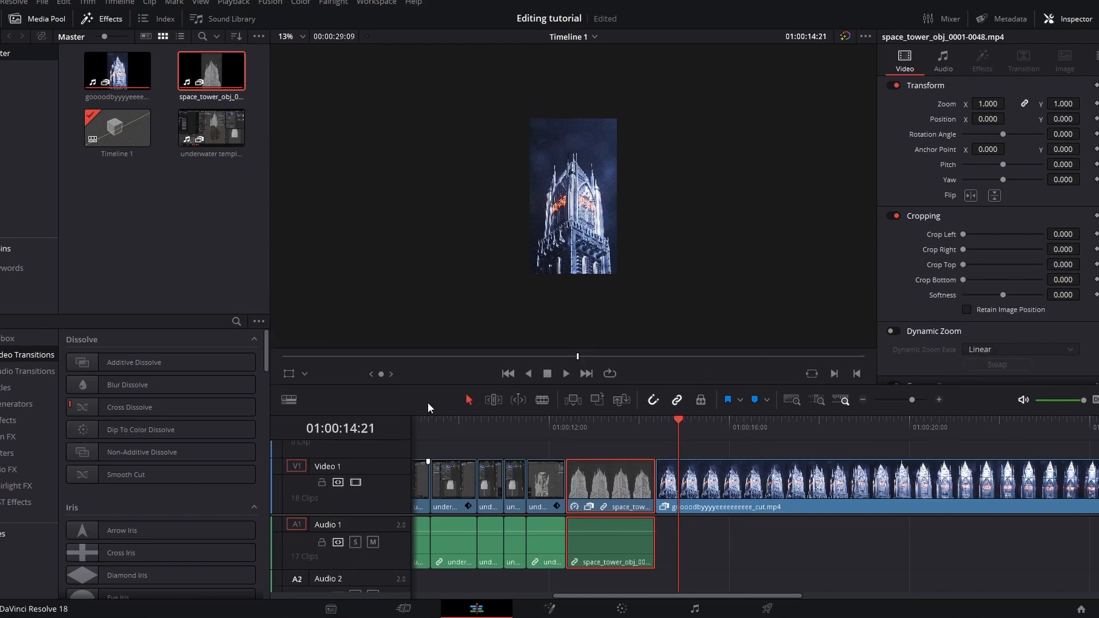
{"action": "scroll", "coordinate": [721, 470], "scroll_direction": "down", "scroll_amount": 6}
{"action": "scroll", "coordinate": [720, 473], "scroll_direction": "up", "scroll_amount": 3}
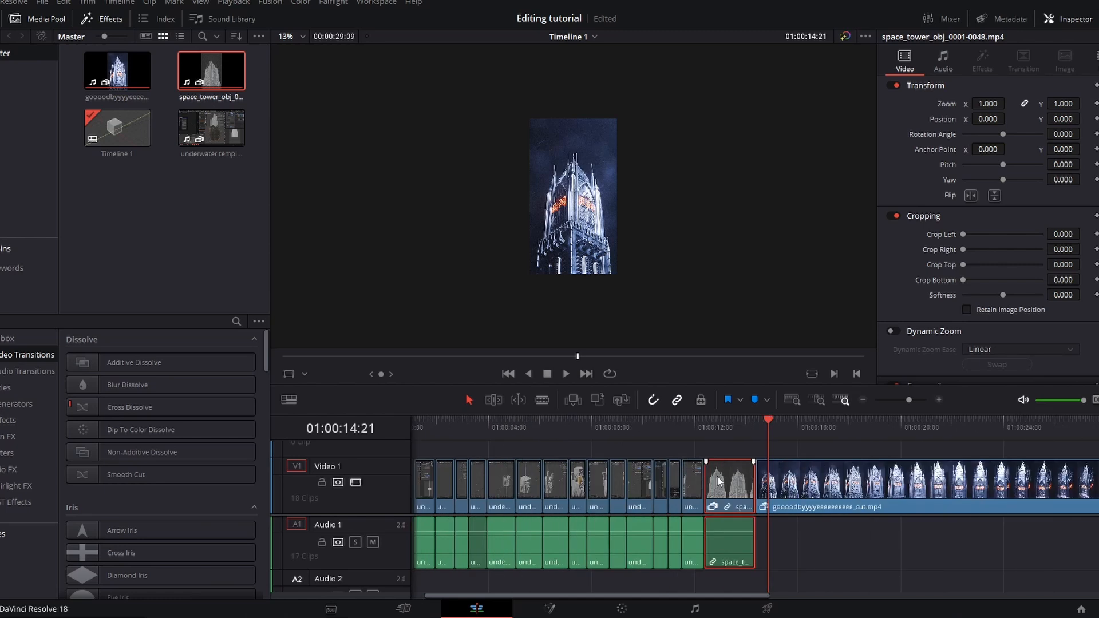
{"action": "scroll", "coordinate": [720, 480], "scroll_direction": "right", "scroll_amount": 3}
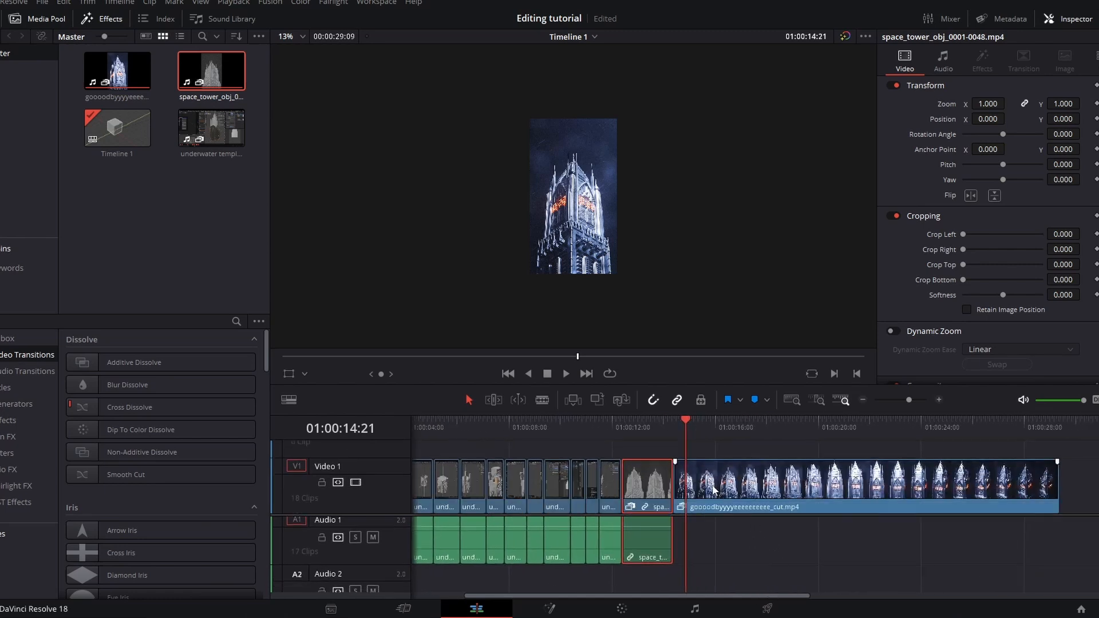
Review the cut from the grey space_tower clip at 01:00:12:09 into the rendered tower clip, up to about 01:00:15:07
{"action": "mouse_move", "coordinate": [617, 428]}
{"action": "left_mouse_down"}
{"action": "mouse_move", "coordinate": [651, 429]}
{"action": "mouse_move", "coordinate": [617, 438]}
{"action": "left_mouse_up"}
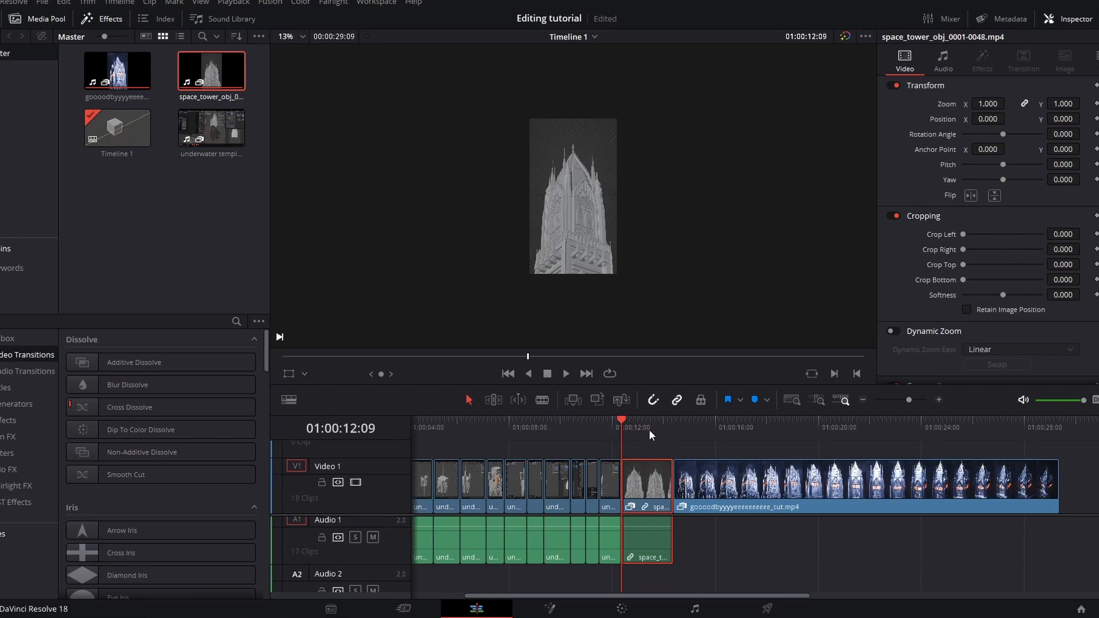
{"action": "left_click", "coordinate": [674, 429]}
{"action": "key", "text": "space"}
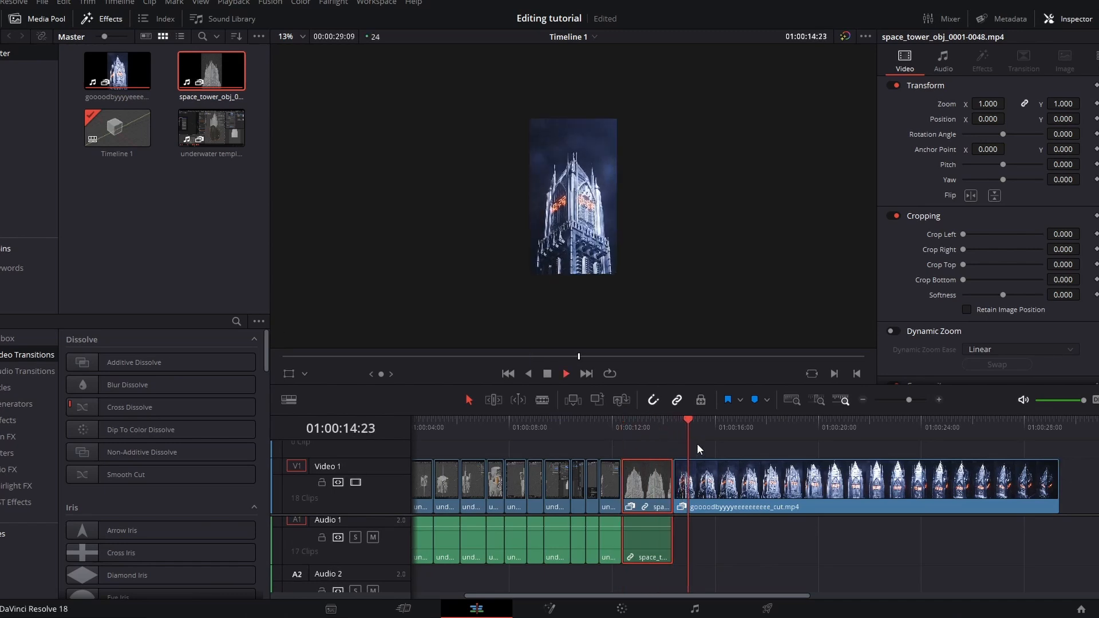
{"action": "left_click_drag", "start_coordinate": [687, 433], "coordinate": [805, 480]}
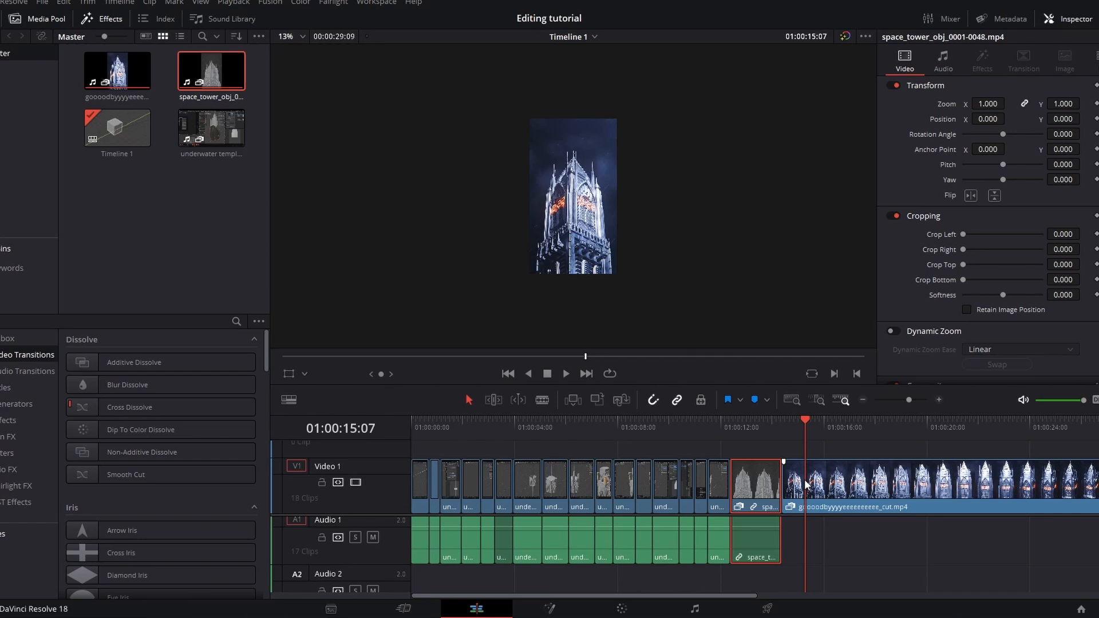
{"action": "scroll", "coordinate": [796, 490], "scroll_direction": "down", "scroll_amount": 2}
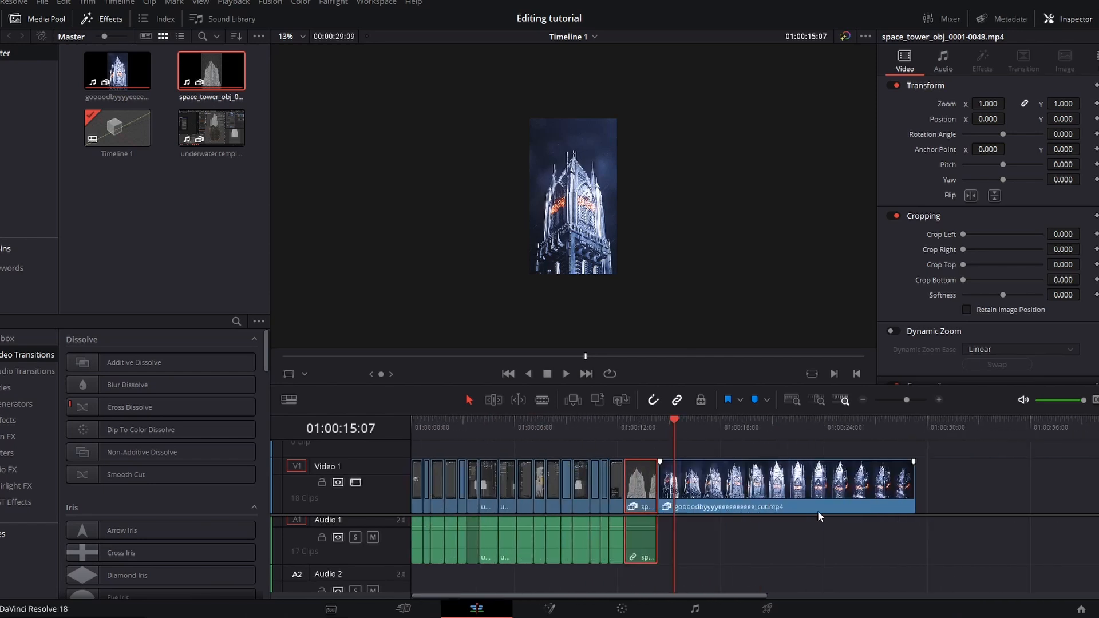
{"action": "left_click_drag", "start_coordinate": [676, 420], "coordinate": [527, 506]}
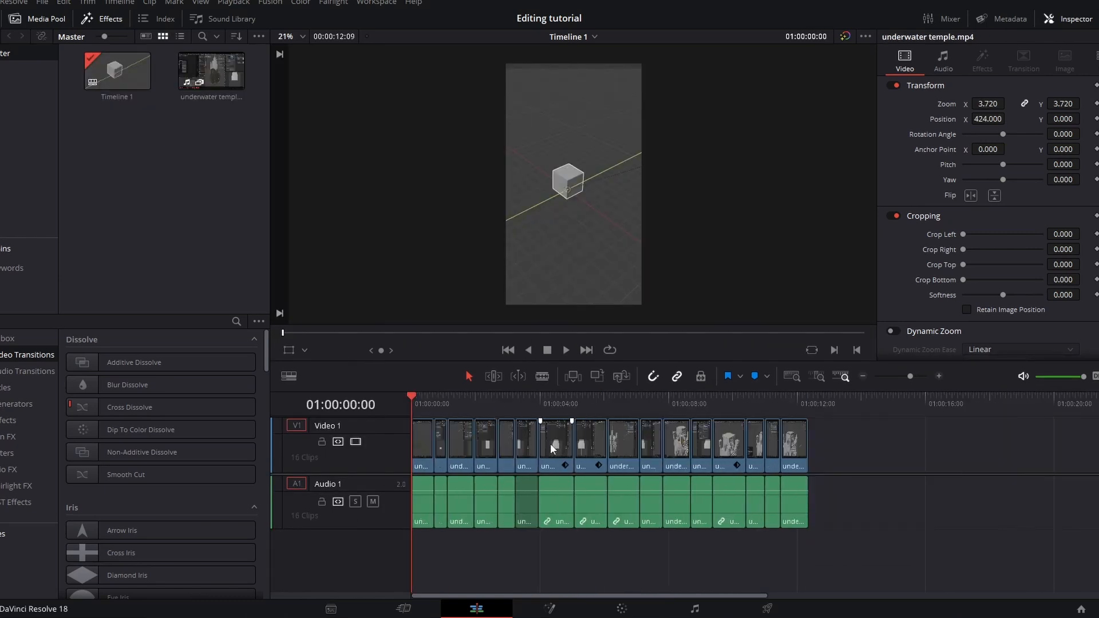
Play the underwater temple edit from 01:00:00:00 and skip ahead to about 01:00:04:00 to check its pacing
{"action": "scroll", "coordinate": [480, 445], "scroll_direction": "up", "scroll_amount": 3}
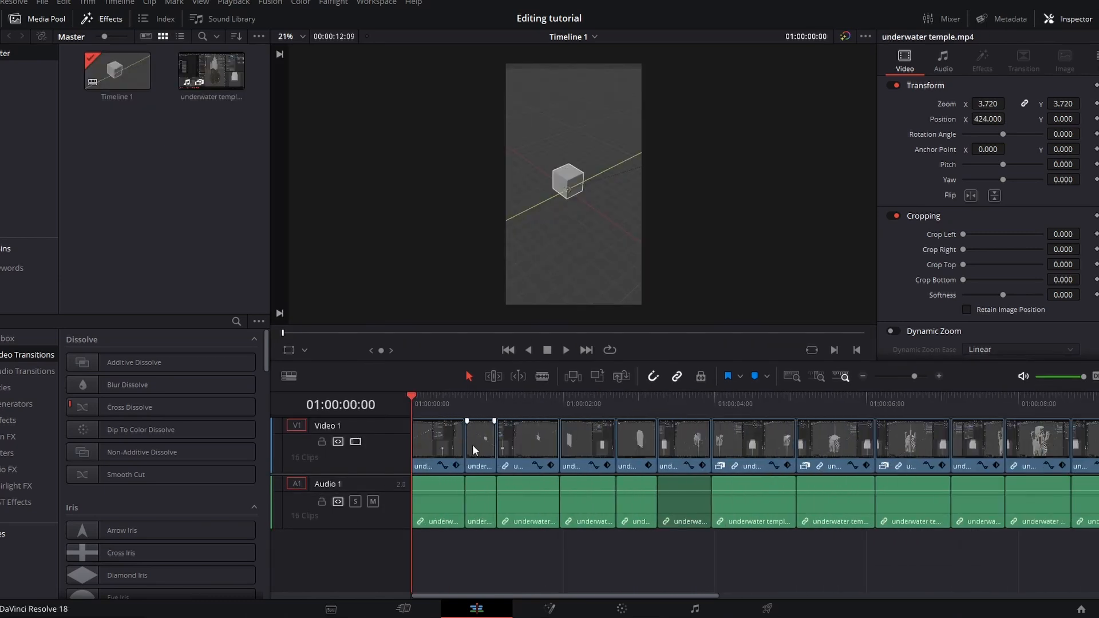
{"action": "key", "text": "space"}
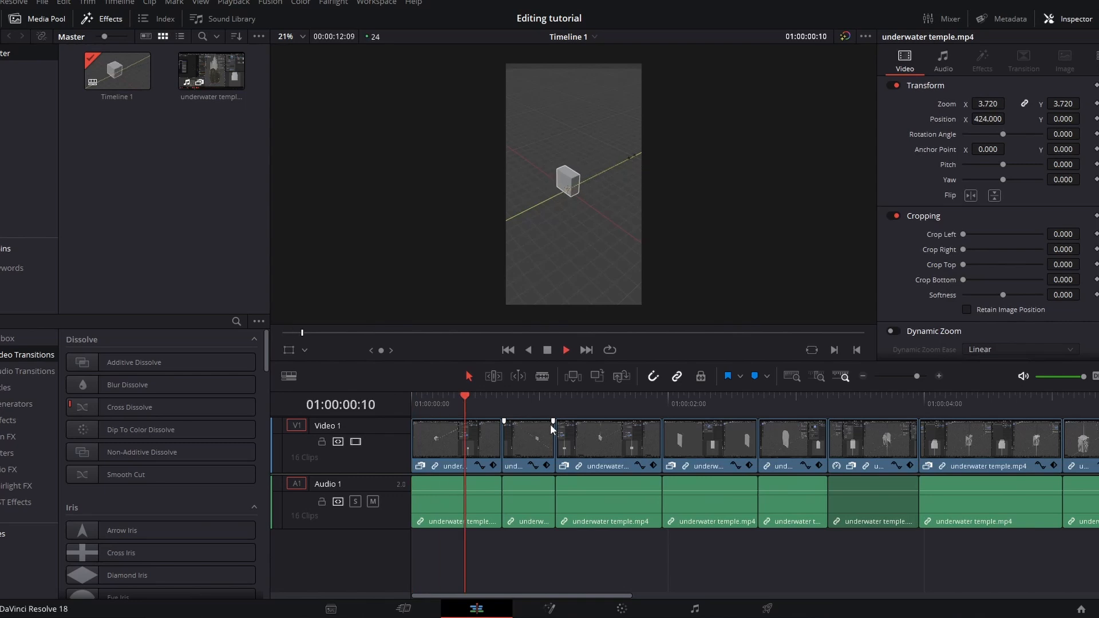
{"action": "scroll", "coordinate": [573, 428], "scroll_direction": "down", "scroll_amount": 3}
{"action": "left_click", "coordinate": [554, 396]}
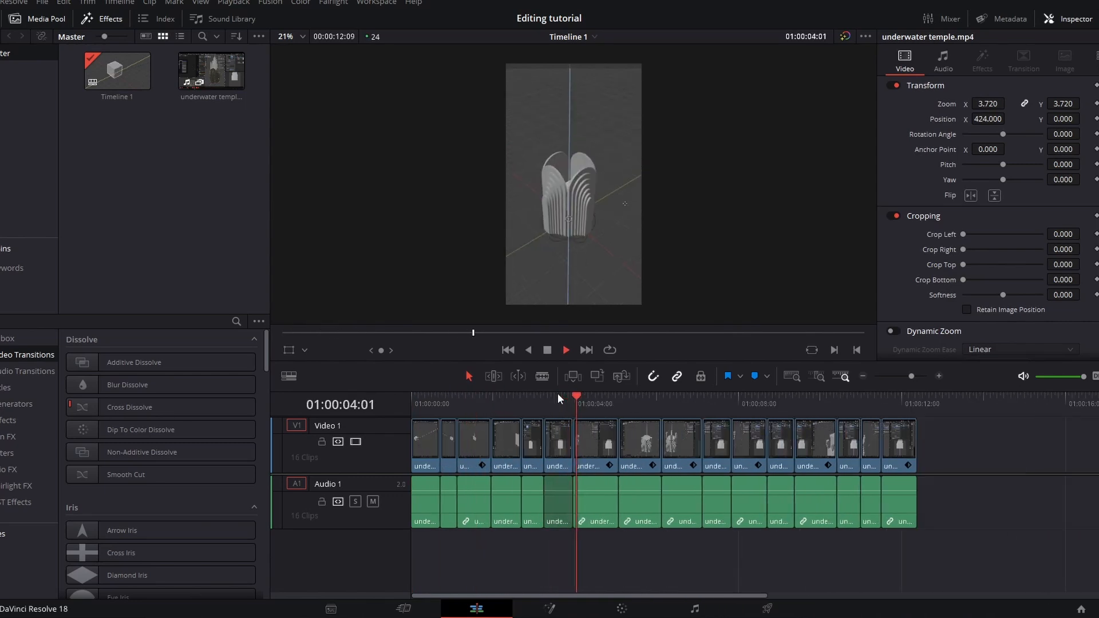